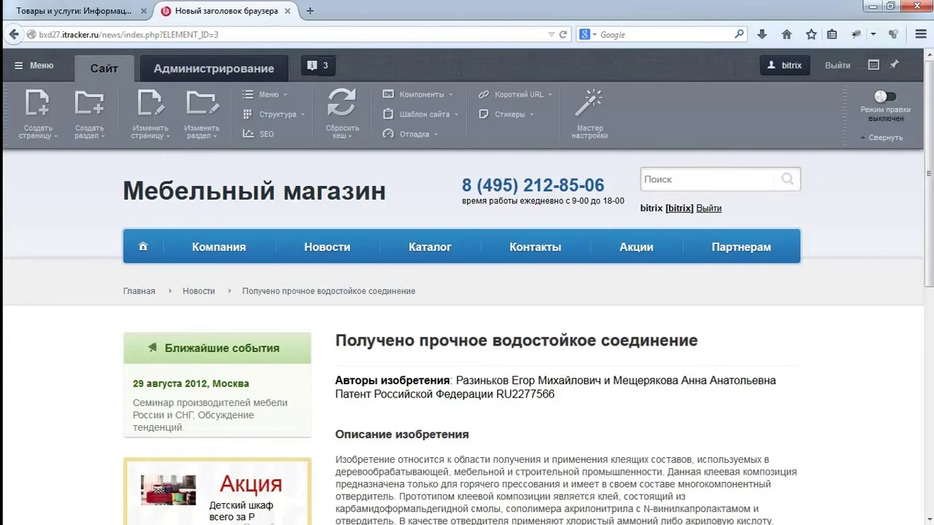
- Switch to Sublime Text, look at the ShowTitle call in header.php, and close the editor
{"action": "key", "text": "alt+Tab"}
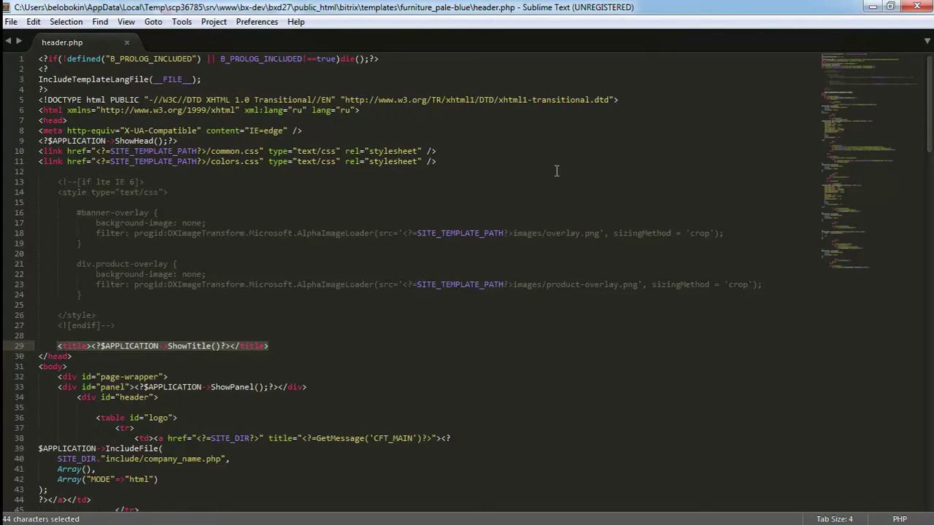
{"action": "left_click", "coordinate": [914, 7]}
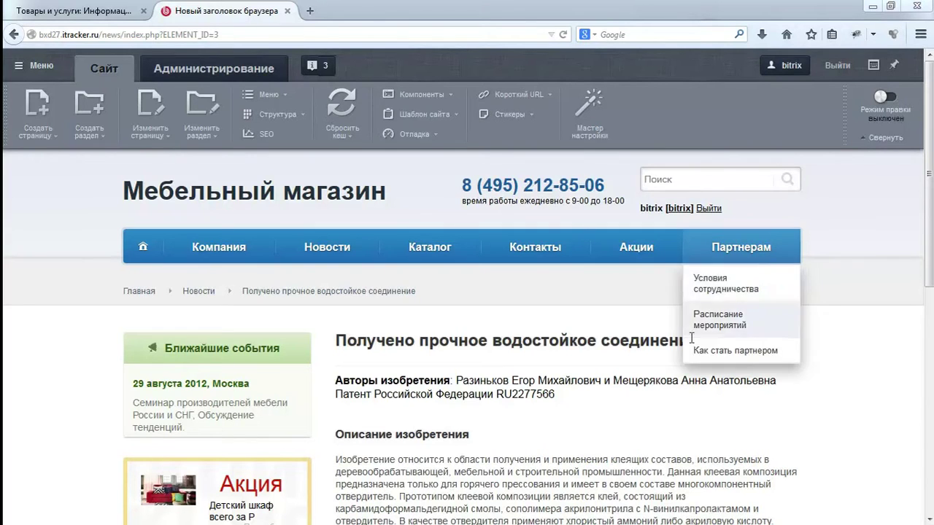
- Turn on edit mode and open the news component's parameters at the detail view settings
{"action": "left_click", "coordinate": [891, 102]}
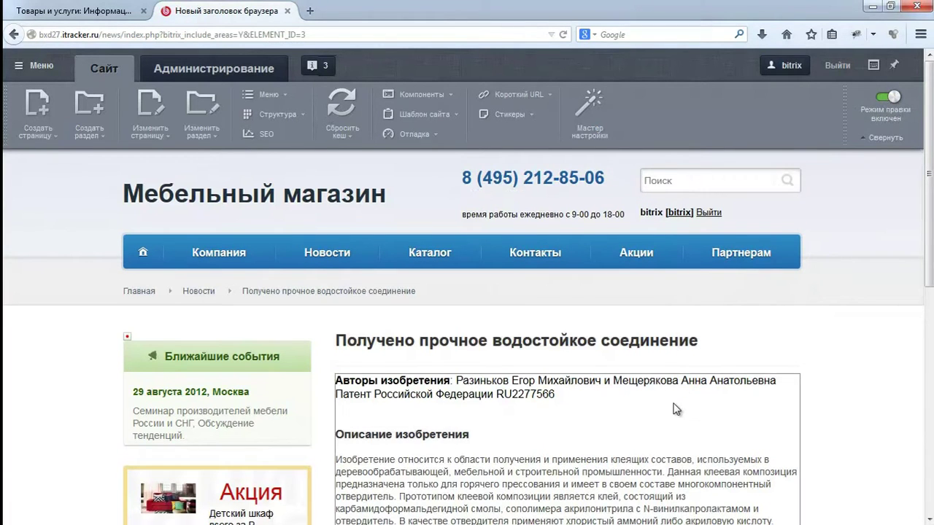
{"action": "mouse_move", "coordinate": [675, 401]}
{"action": "left_click", "coordinate": [642, 362]}
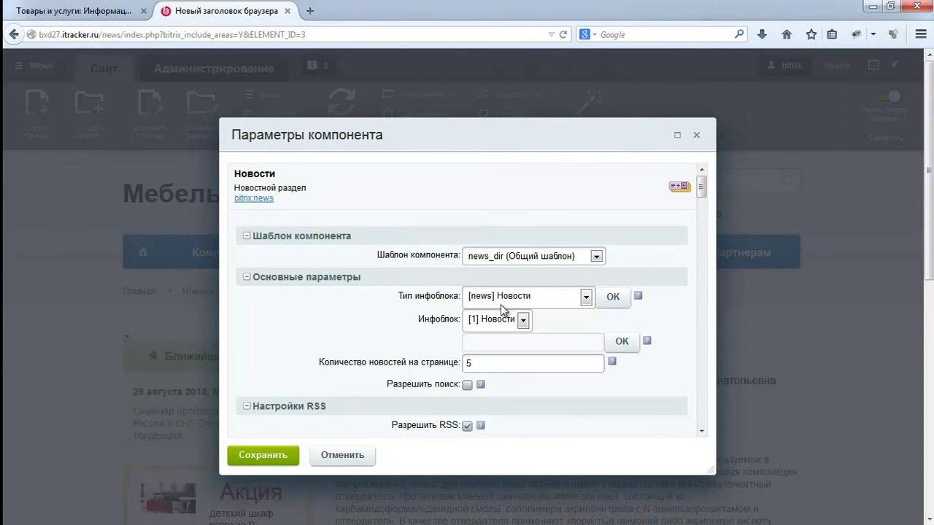
{"action": "scroll", "coordinate": [500, 304], "scroll_direction": "down", "scroll_amount": 10}
{"action": "scroll", "coordinate": [500, 305], "scroll_direction": "down", "scroll_amount": 10}
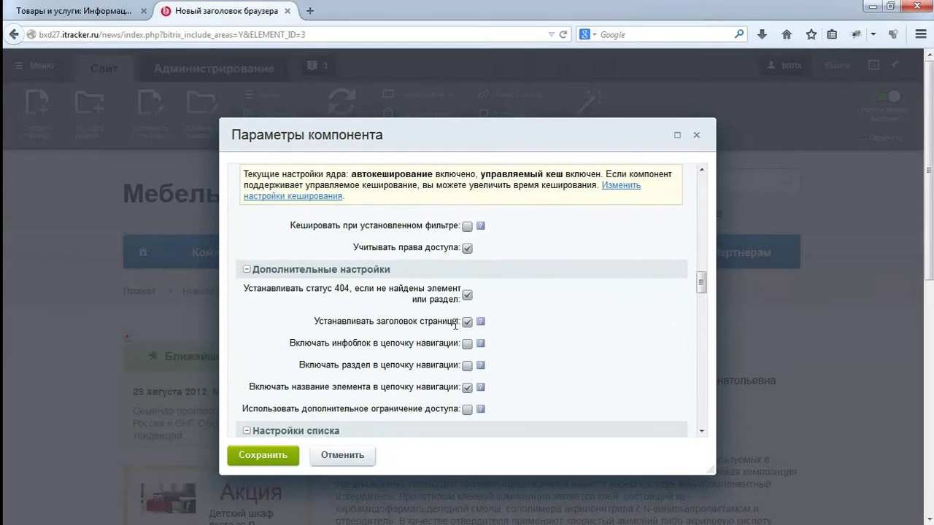
{"action": "scroll", "coordinate": [456, 323], "scroll_direction": "down", "scroll_amount": 10}
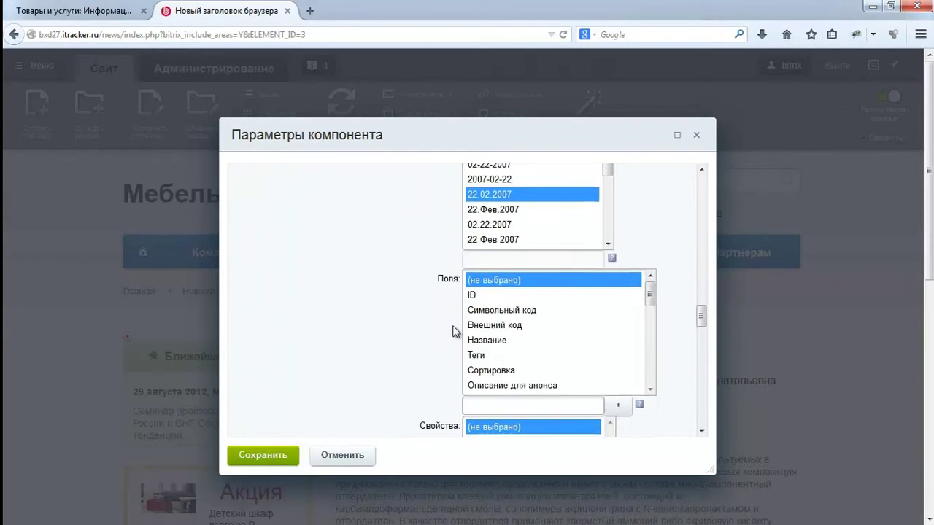
{"action": "scroll", "coordinate": [453, 331], "scroll_direction": "down", "scroll_amount": 5}
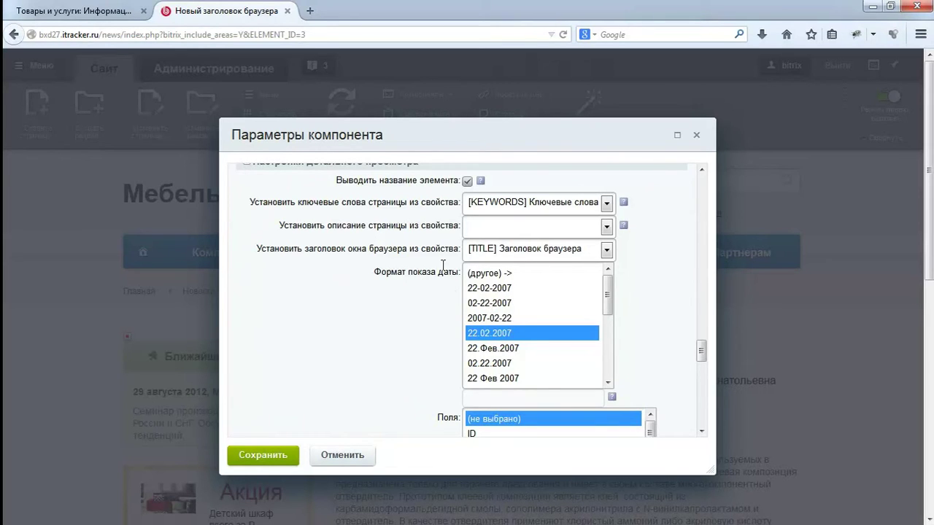
- Set the news component's page description source to the [KEYWORDS] Ключевые слова property and save the parameters
{"action": "left_click", "coordinate": [586, 251]}
{"action": "left_click", "coordinate": [579, 295]}
{"action": "left_click", "coordinate": [579, 203]}
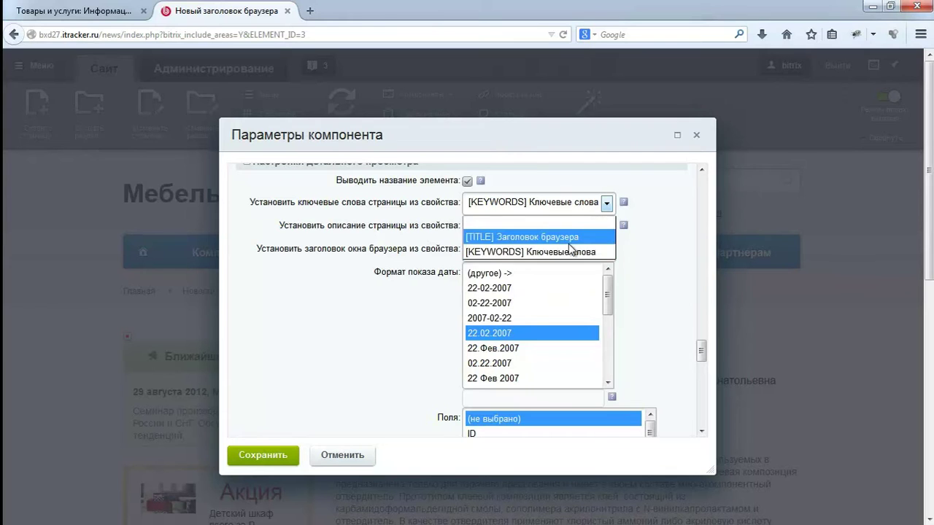
{"action": "left_click", "coordinate": [577, 202]}
{"action": "left_click", "coordinate": [544, 226]}
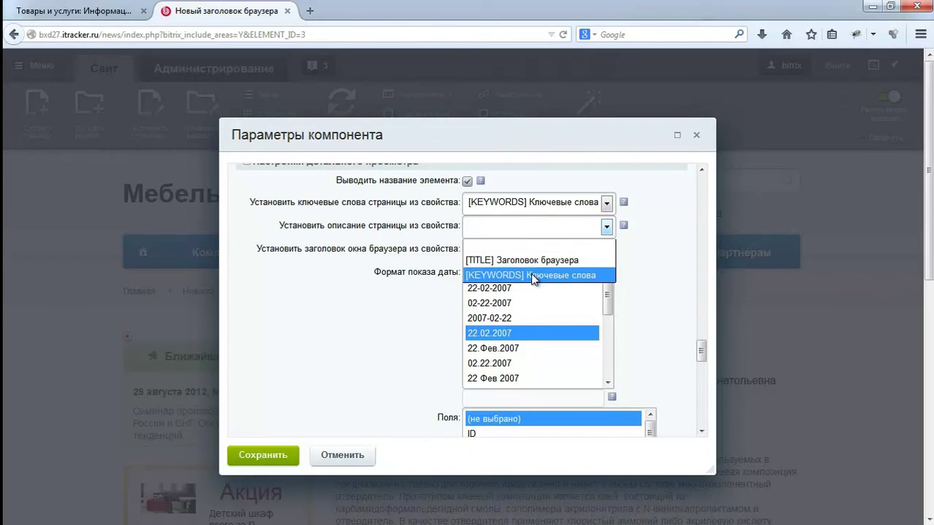
{"action": "left_click", "coordinate": [538, 275]}
{"action": "left_click", "coordinate": [239, 461]}
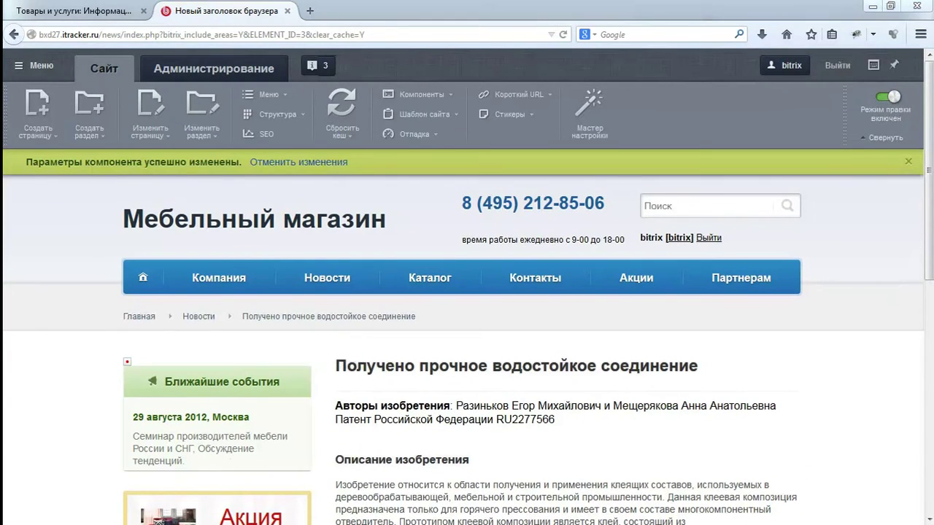
- View the news page's source code, highlight its title tag, check the keywords and description meta tags, and close it
{"action": "key", "text": "ctrl+u"}
{"action": "double_click", "coordinate": [386, 6]}
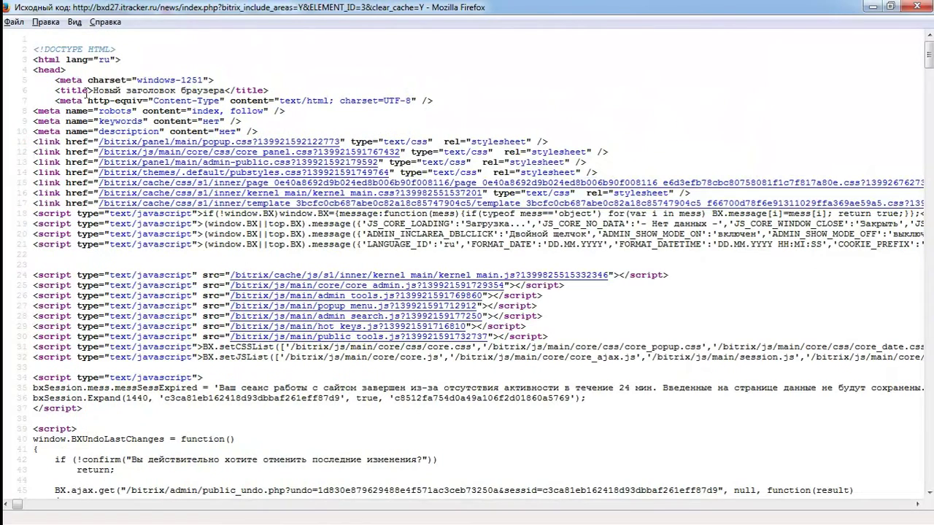
{"action": "left_click_drag", "start_coordinate": [54, 91], "coordinate": [278, 92]}
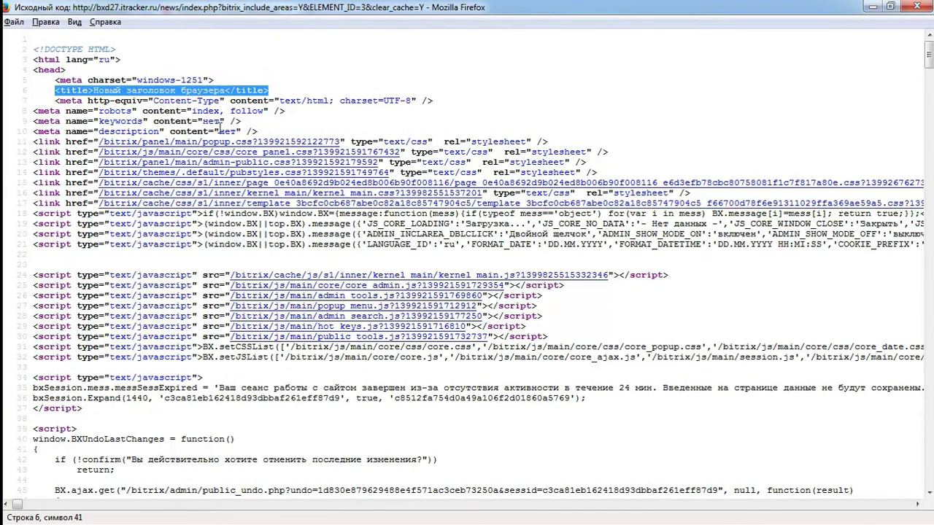
{"action": "left_click", "coordinate": [916, 6]}
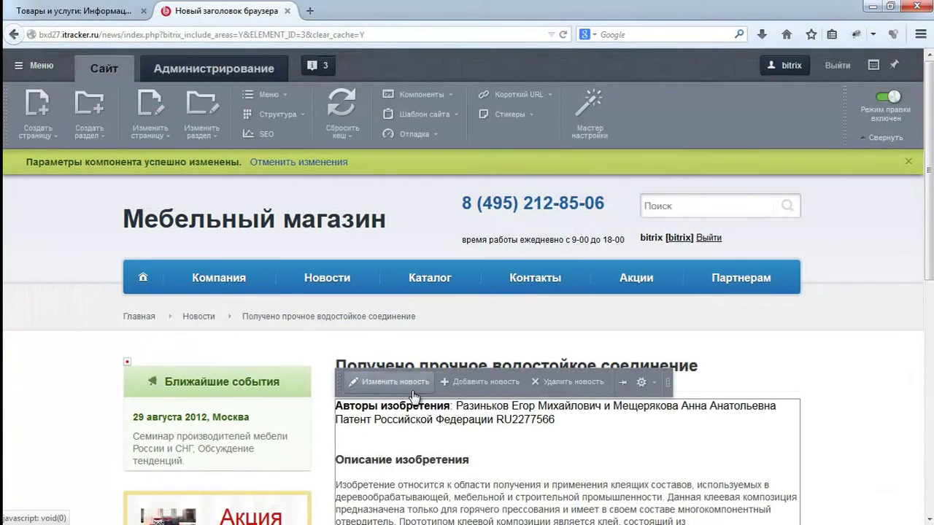
- Open the news item for editing, view its Заголовок браузера and Ключевые слова properties, and close the form
{"action": "left_click", "coordinate": [411, 386]}
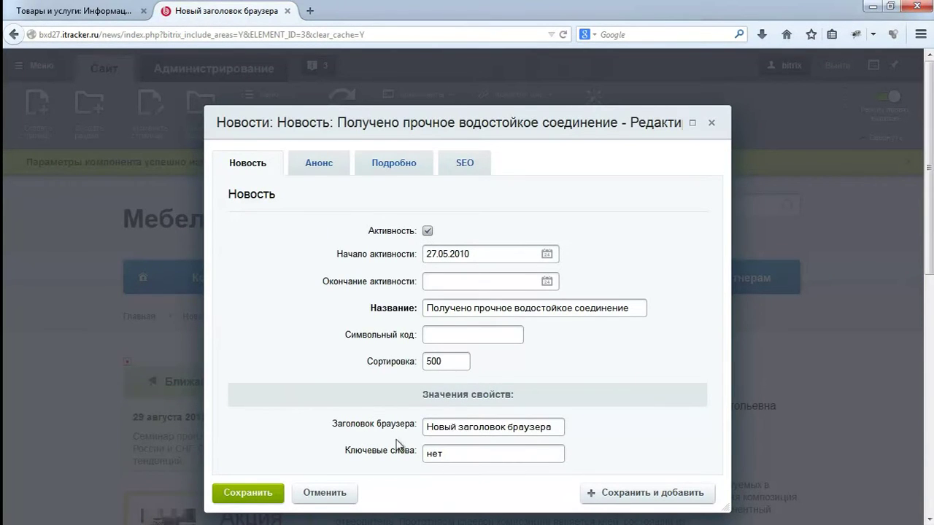
{"action": "left_click", "coordinate": [711, 123]}
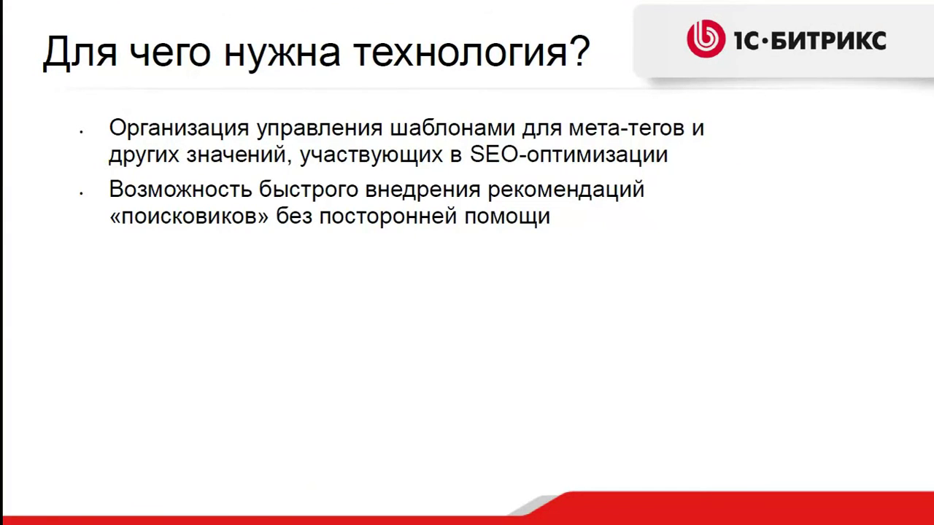
{"action": "key", "text": "Right"}
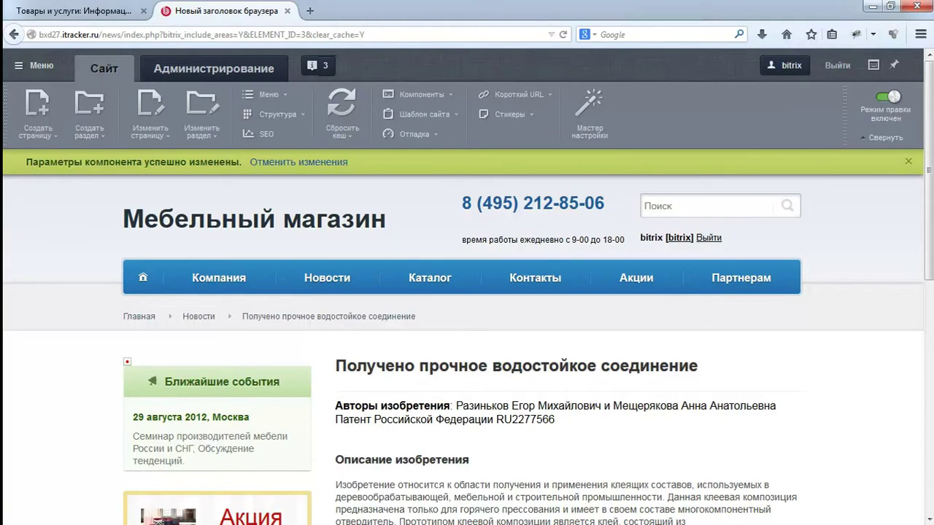
- Open the Каталог page and examine the catalog component's page title, keywords and description parameters for sections and detail view
{"action": "left_click", "coordinate": [461, 281]}
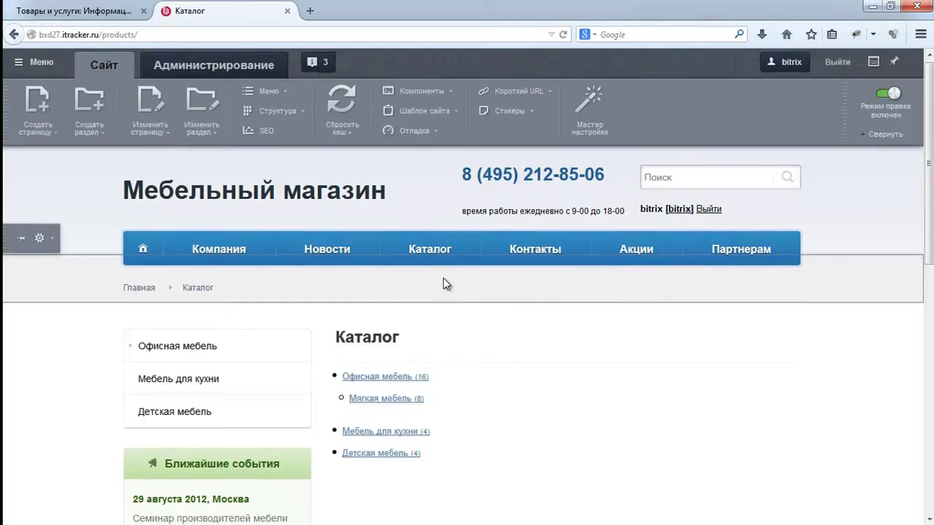
{"action": "scroll", "coordinate": [449, 274], "scroll_direction": "down", "scroll_amount": 4}
{"action": "mouse_move", "coordinate": [513, 188]}
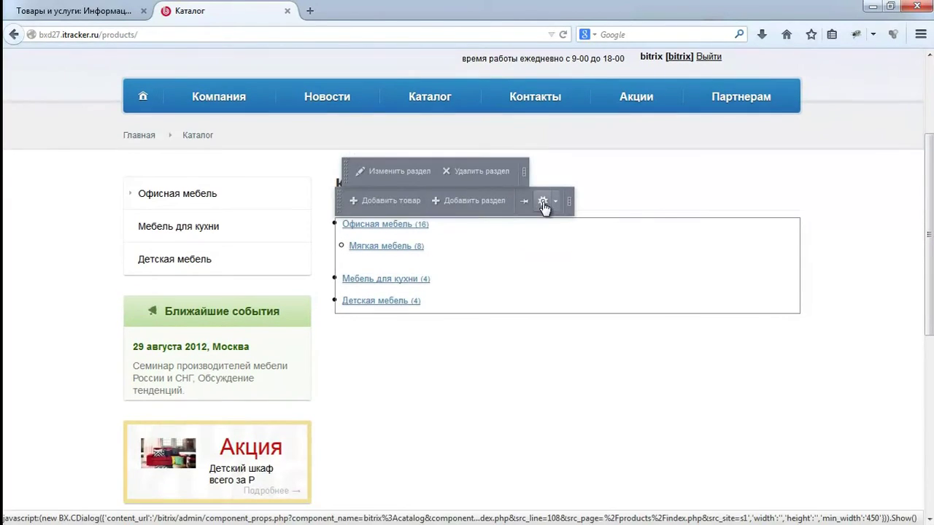
{"action": "left_click", "coordinate": [541, 200]}
{"action": "scroll", "coordinate": [389, 334], "scroll_direction": "down", "scroll_amount": 15}
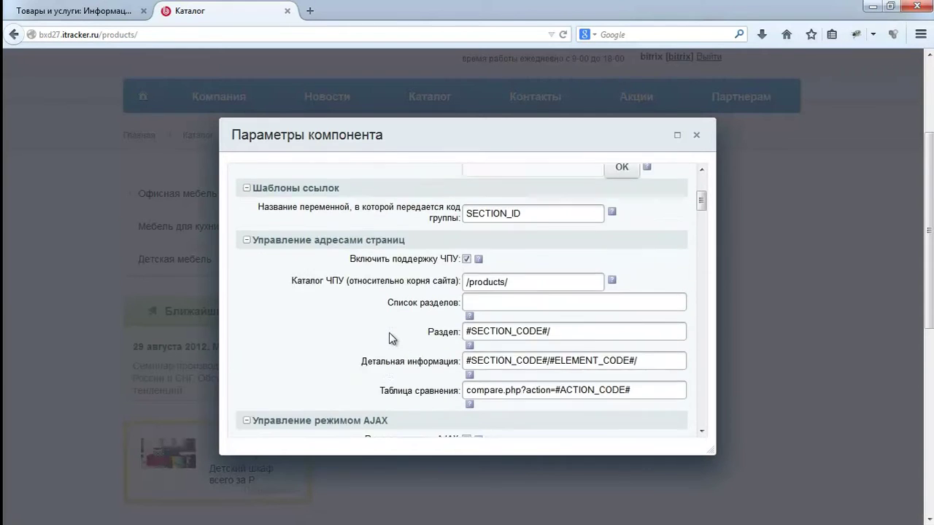
{"action": "scroll", "coordinate": [389, 338], "scroll_direction": "down", "scroll_amount": 1}
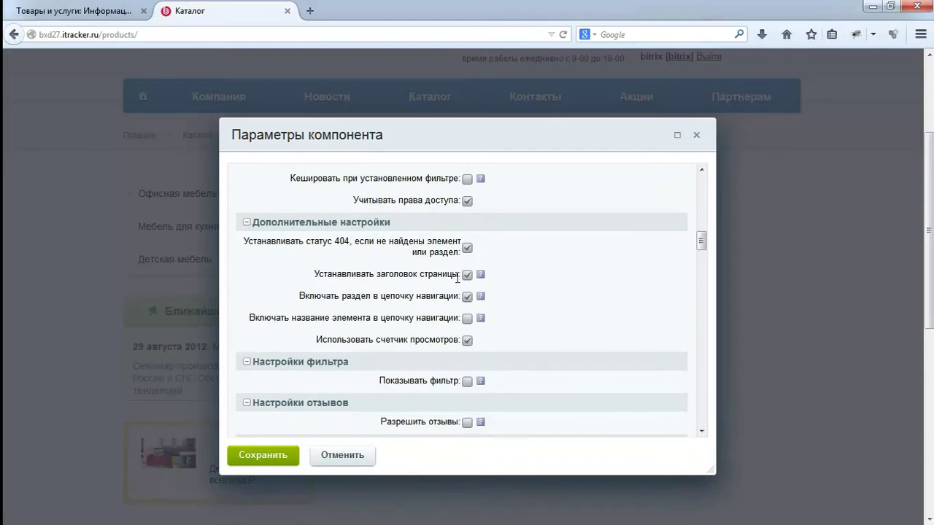
{"action": "scroll", "coordinate": [458, 277], "scroll_direction": "down", "scroll_amount": 15}
{"action": "scroll", "coordinate": [455, 278], "scroll_direction": "down", "scroll_amount": 15}
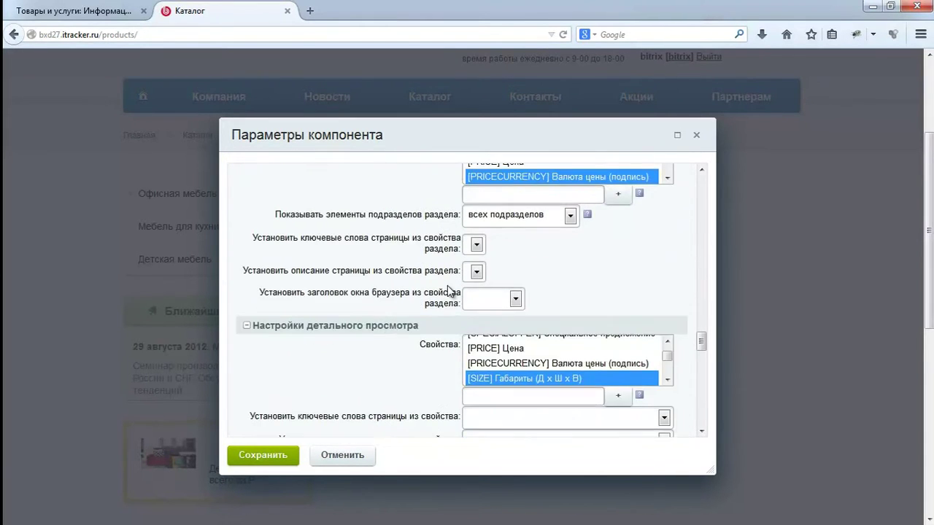
{"action": "scroll", "coordinate": [447, 286], "scroll_direction": "down", "scroll_amount": 3}
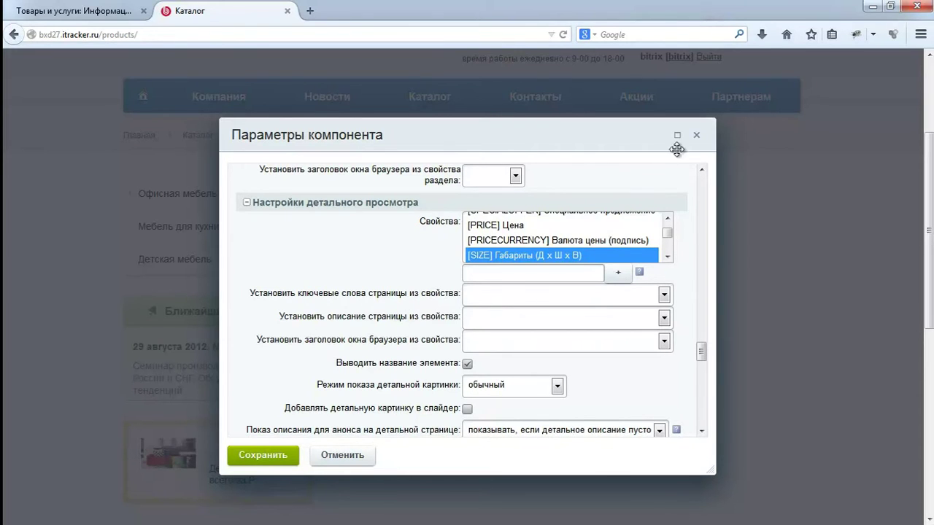
{"action": "left_click", "coordinate": [697, 136]}
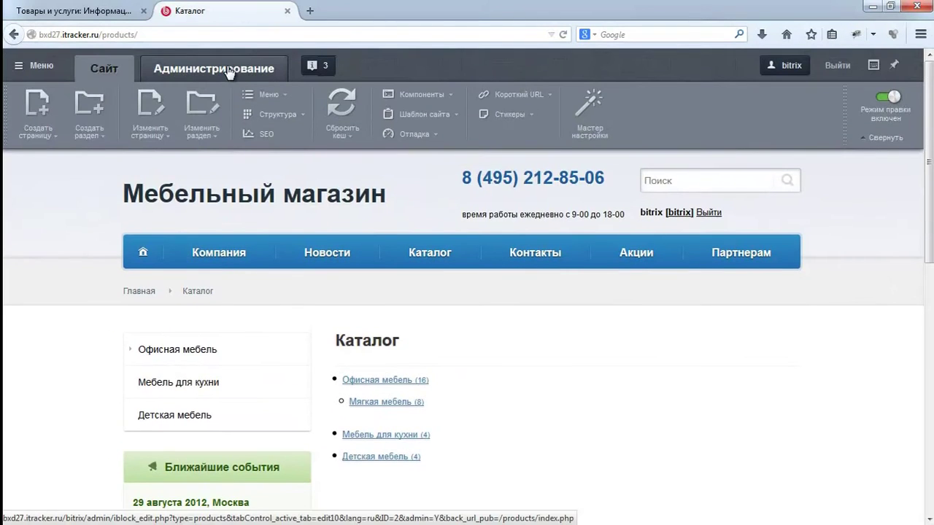
- Open the SEO settings of the Продукция information block in the site administration
{"action": "left_click", "coordinate": [228, 71]}
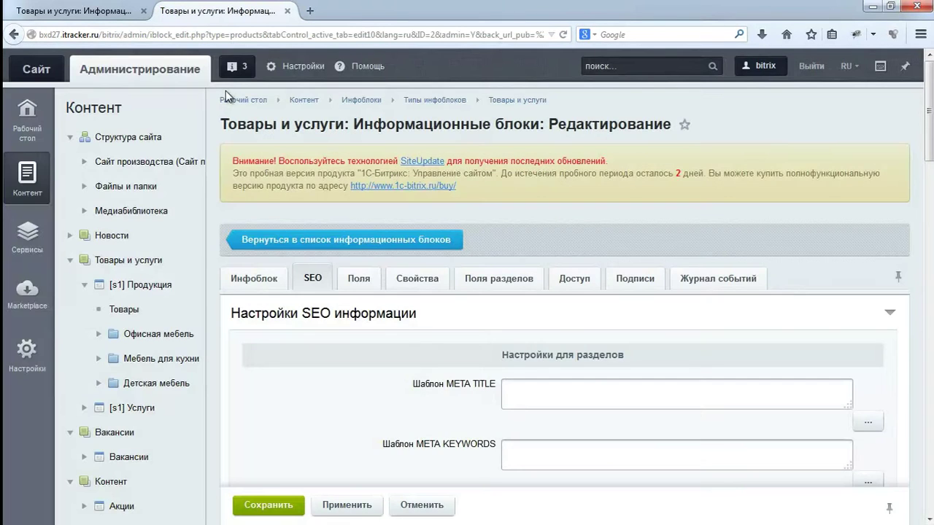
{"action": "scroll", "coordinate": [219, 98], "scroll_direction": "down", "scroll_amount": 3}
{"action": "scroll", "coordinate": [214, 106], "scroll_direction": "down", "scroll_amount": 1}
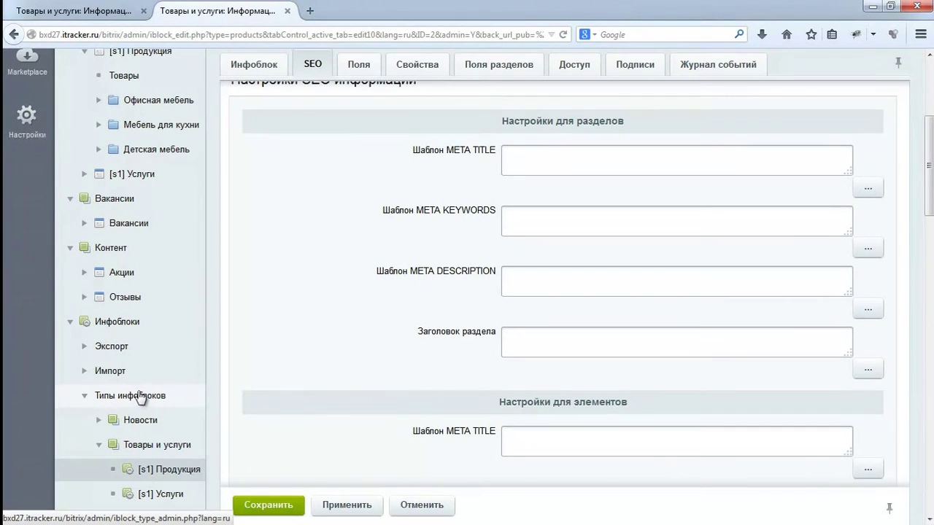
{"action": "left_click", "coordinate": [169, 469]}
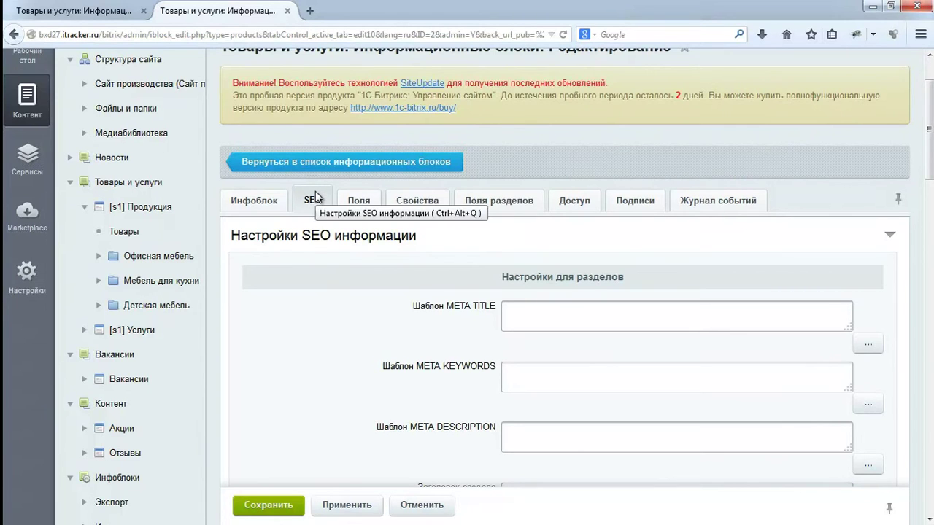
- Examine the SEO template fields for sections, elements and their preview and detail images
{"action": "scroll", "coordinate": [388, 274], "scroll_direction": "down", "scroll_amount": 2}
{"action": "scroll", "coordinate": [388, 275], "scroll_direction": "down", "scroll_amount": 3}
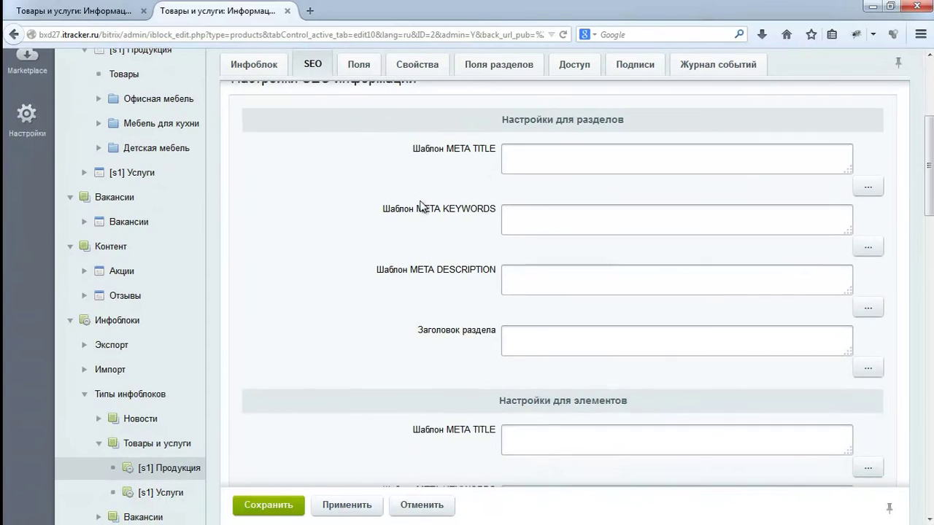
{"action": "scroll", "coordinate": [421, 203], "scroll_direction": "down", "scroll_amount": 6}
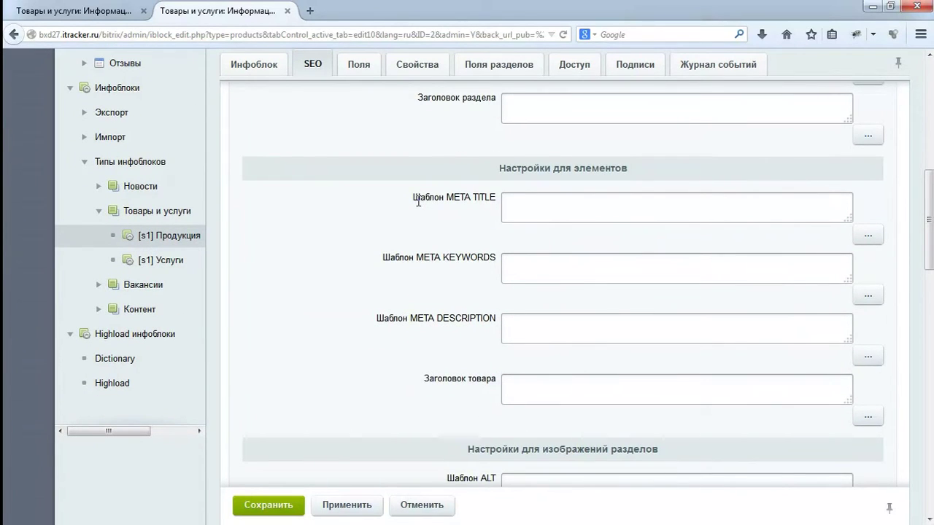
{"action": "scroll", "coordinate": [418, 201], "scroll_direction": "down", "scroll_amount": 2}
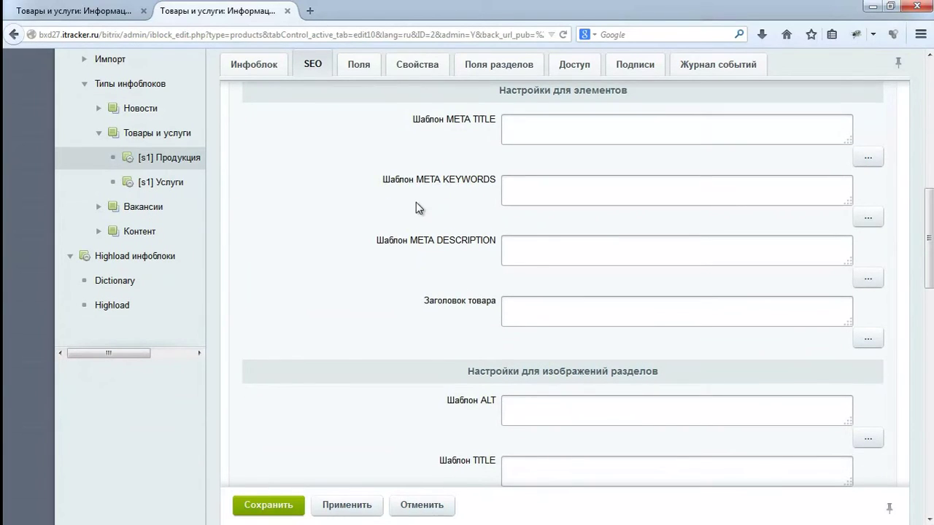
{"action": "scroll", "coordinate": [418, 202], "scroll_direction": "down", "scroll_amount": 6}
{"action": "scroll", "coordinate": [423, 208], "scroll_direction": "down", "scroll_amount": 10}
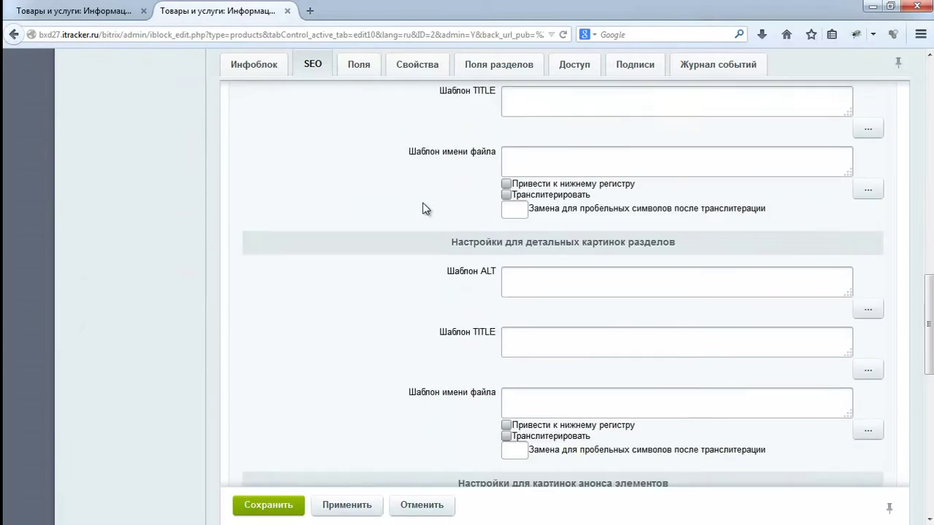
{"action": "scroll", "coordinate": [423, 204], "scroll_direction": "down", "scroll_amount": 6}
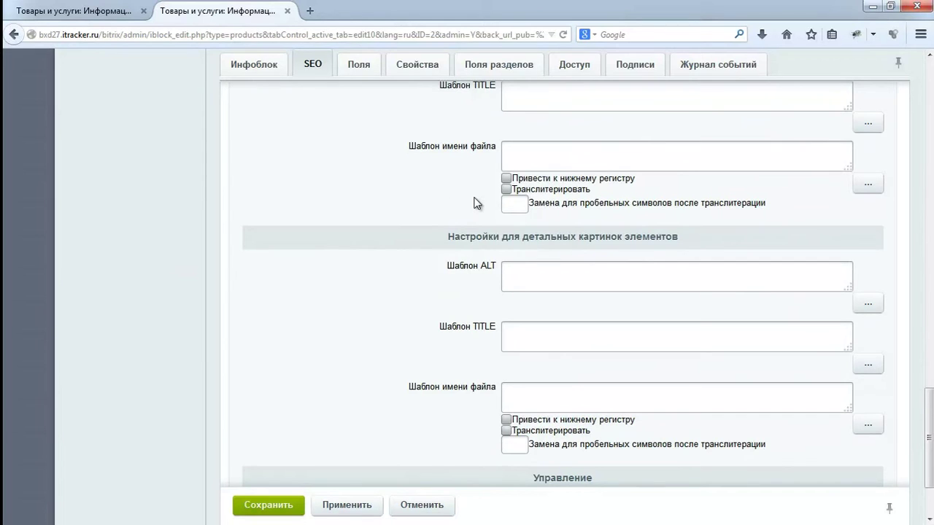
- Examine the substitution variables offered for the elements' META TITLE template, including product properties
{"action": "scroll", "coordinate": [475, 206], "scroll_direction": "up", "scroll_amount": 8}
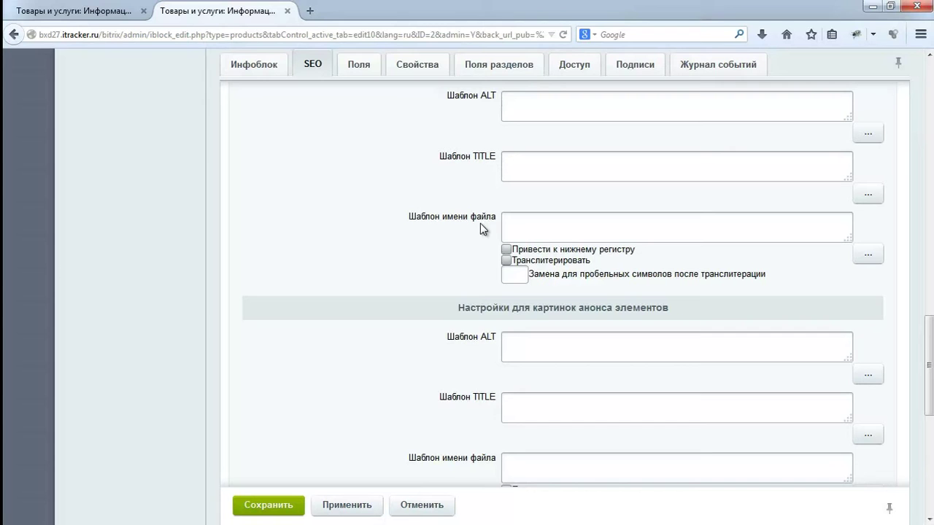
{"action": "scroll", "coordinate": [480, 223], "scroll_direction": "up", "scroll_amount": 7}
{"action": "scroll", "coordinate": [702, 251], "scroll_direction": "up", "scroll_amount": 3}
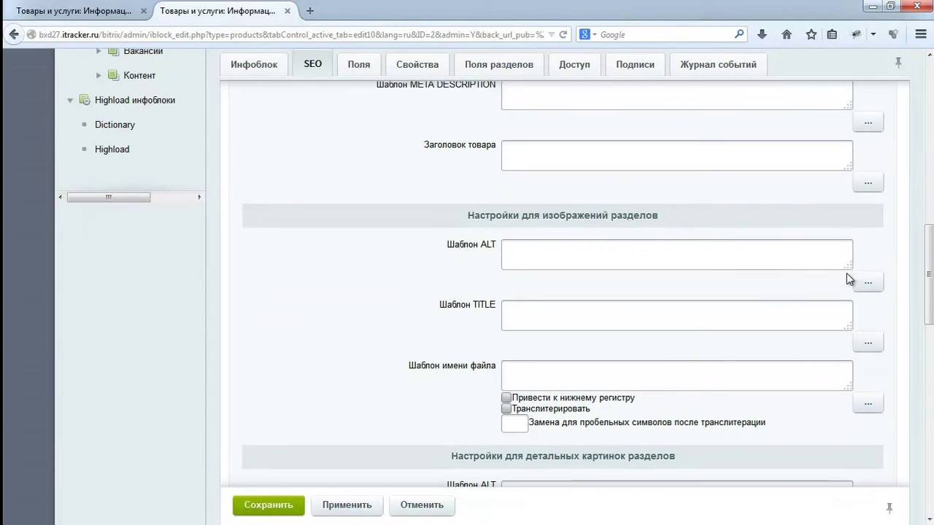
{"action": "scroll", "coordinate": [867, 277], "scroll_direction": "up", "scroll_amount": 6}
{"action": "left_click", "coordinate": [868, 238]}
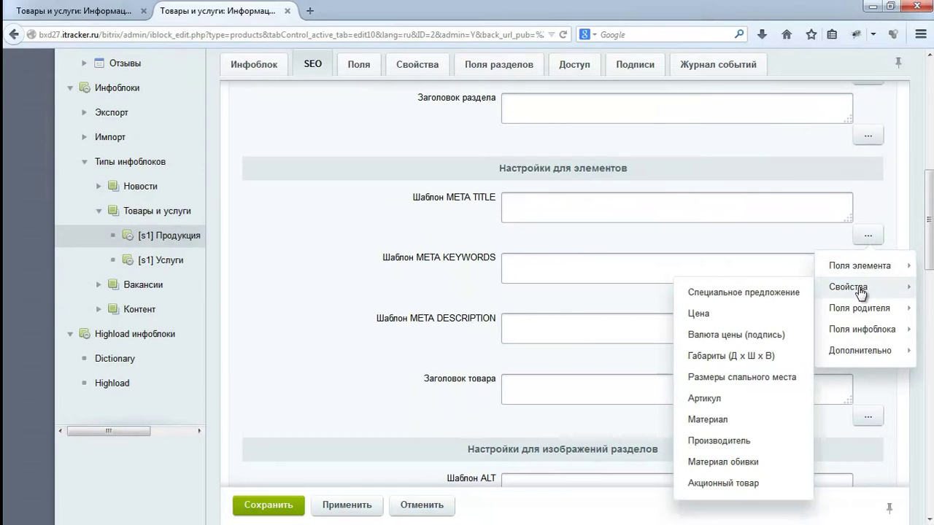
{"action": "mouse_move", "coordinate": [854, 330]}
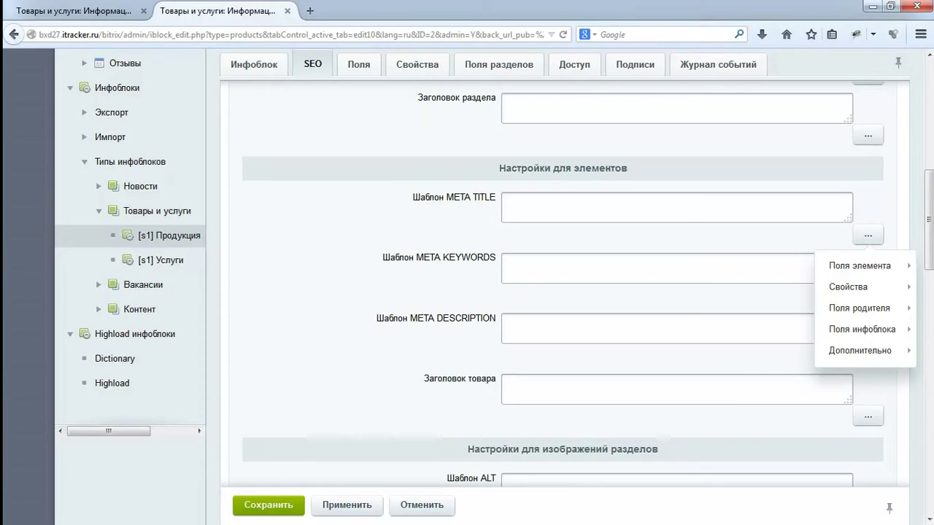
- Set the elements' META TITLE template to "{=this.Name} - {=parent.Name} - Мебельный магазин" and apply the settings
{"action": "left_click", "coordinate": [556, 196]}
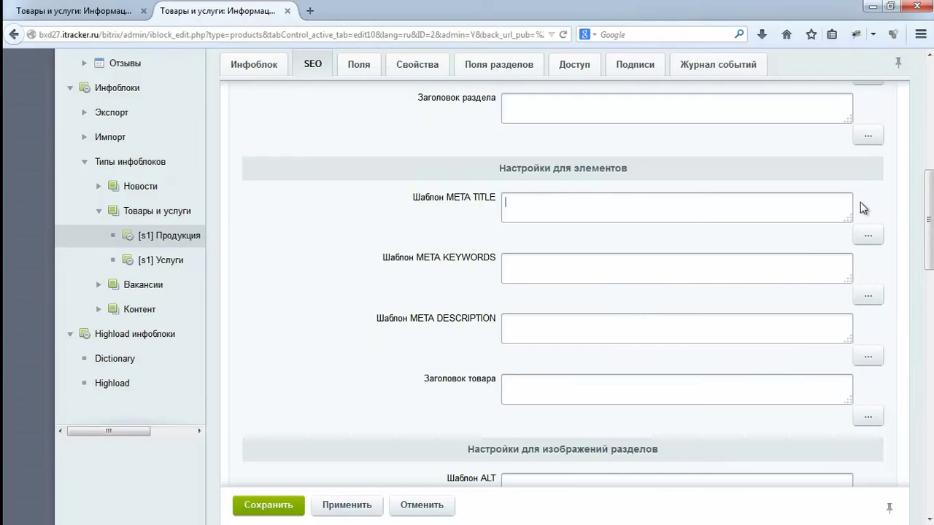
{"action": "left_click", "coordinate": [868, 235]}
{"action": "mouse_move", "coordinate": [864, 269]}
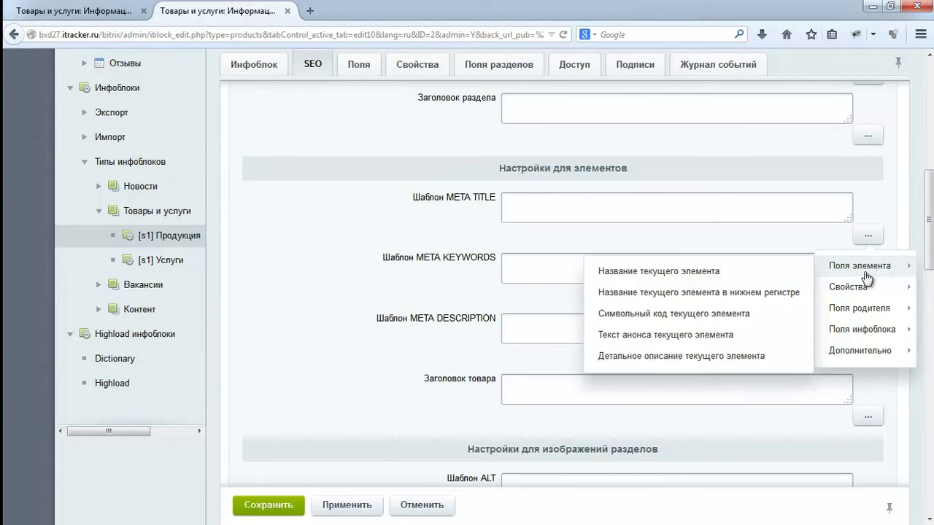
{"action": "left_click", "coordinate": [733, 271]}
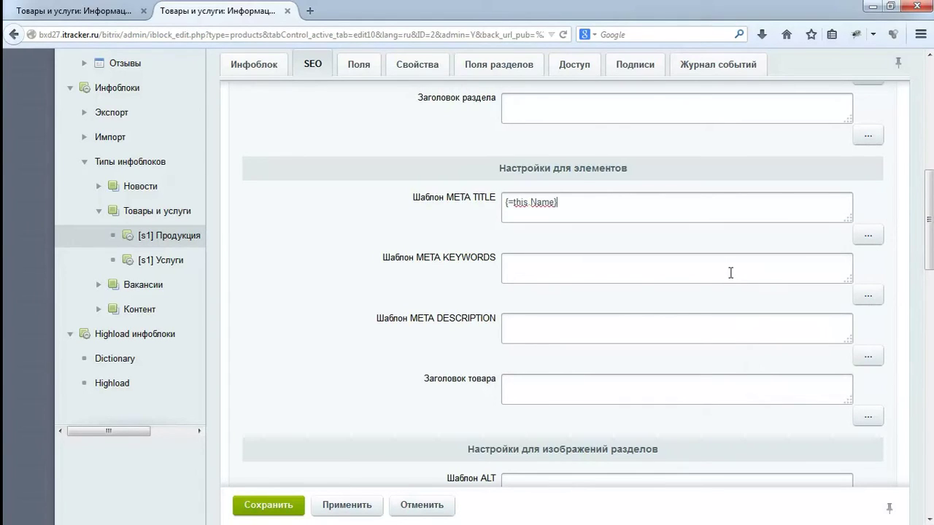
{"action": "type", "text": "-"}
{"action": "left_click", "coordinate": [869, 237]}
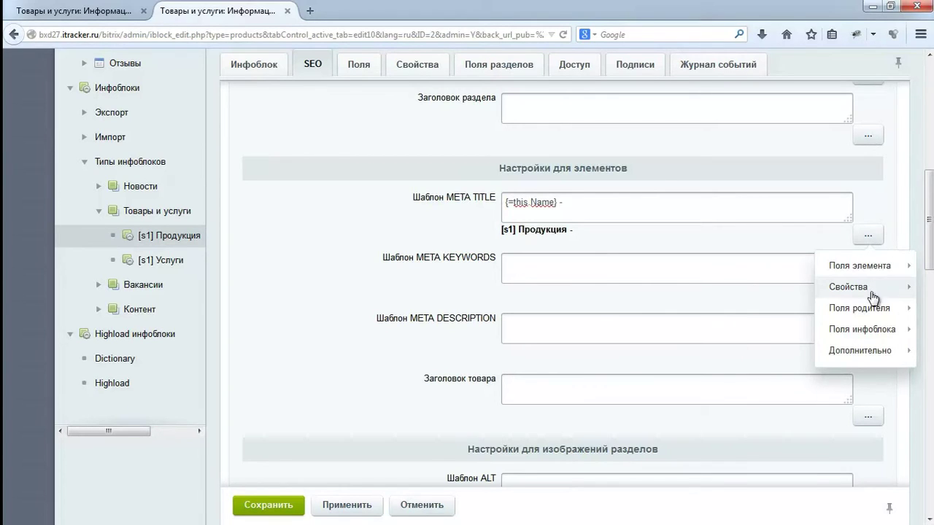
{"action": "mouse_move", "coordinate": [860, 310]}
{"action": "left_click", "coordinate": [793, 321]}
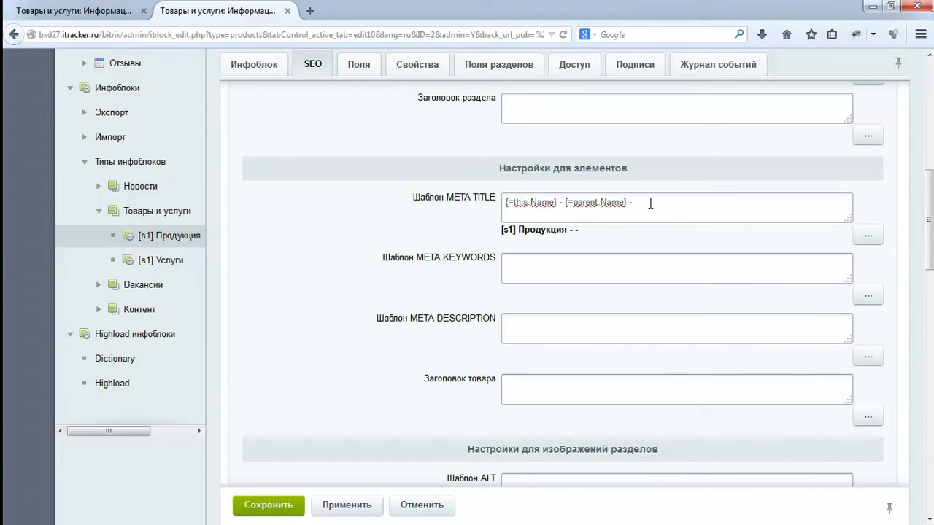
{"action": "type", "text": "- Мебельный магазин"}
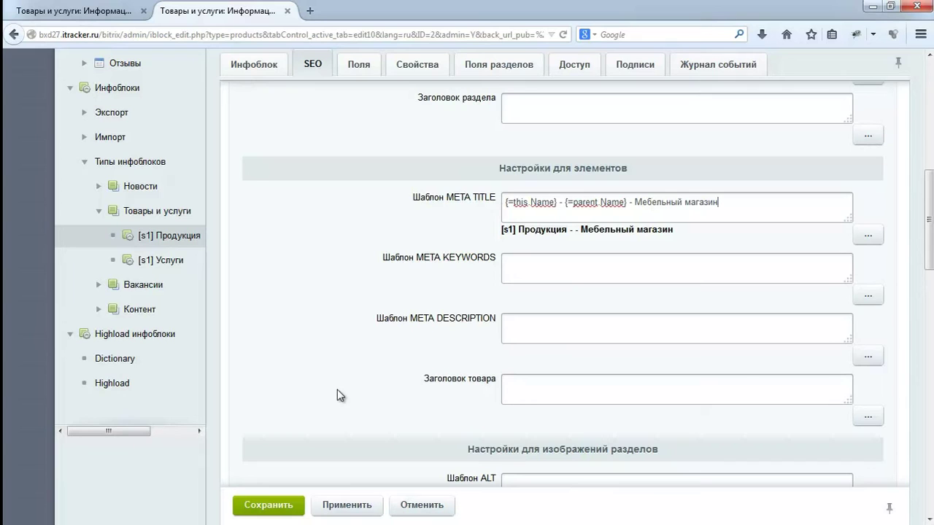
{"action": "left_click", "coordinate": [344, 510]}
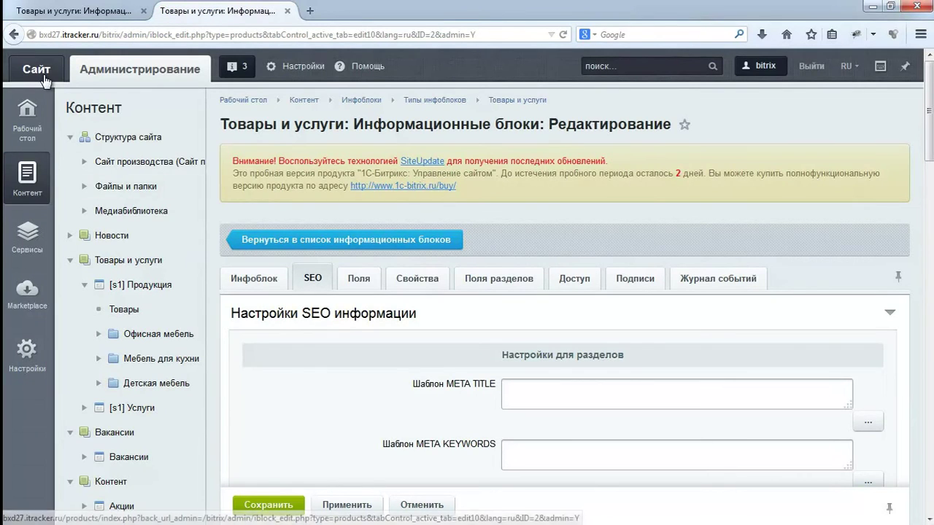
- Open the public site in a separate browser tab and go to the Плутон product page in the Офисная мебель section
{"action": "right_click", "coordinate": [46, 80]}
{"action": "left_click", "coordinate": [88, 86]}
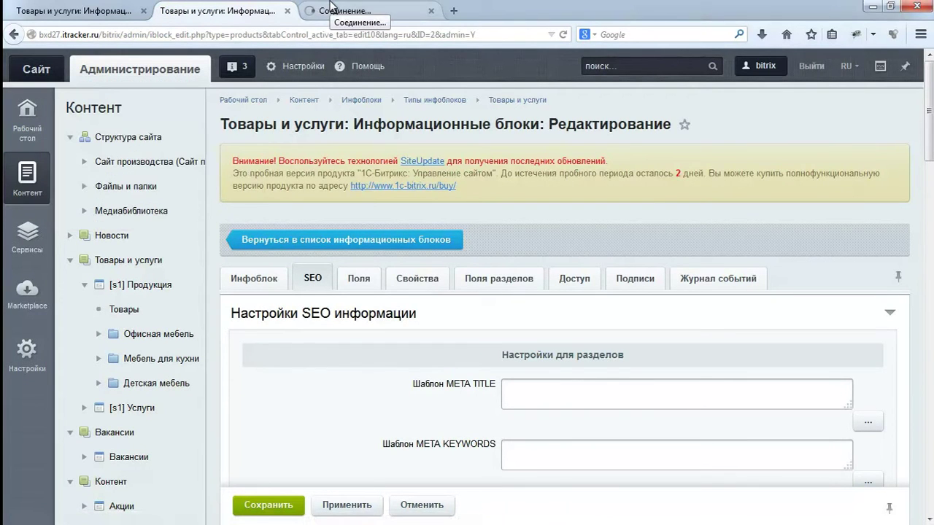
{"action": "left_click", "coordinate": [332, 9]}
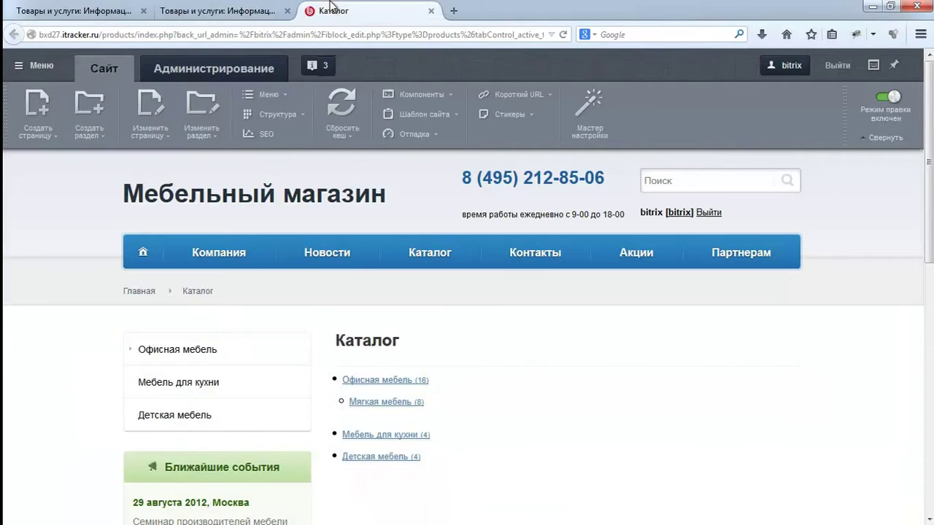
{"action": "left_click", "coordinate": [402, 384]}
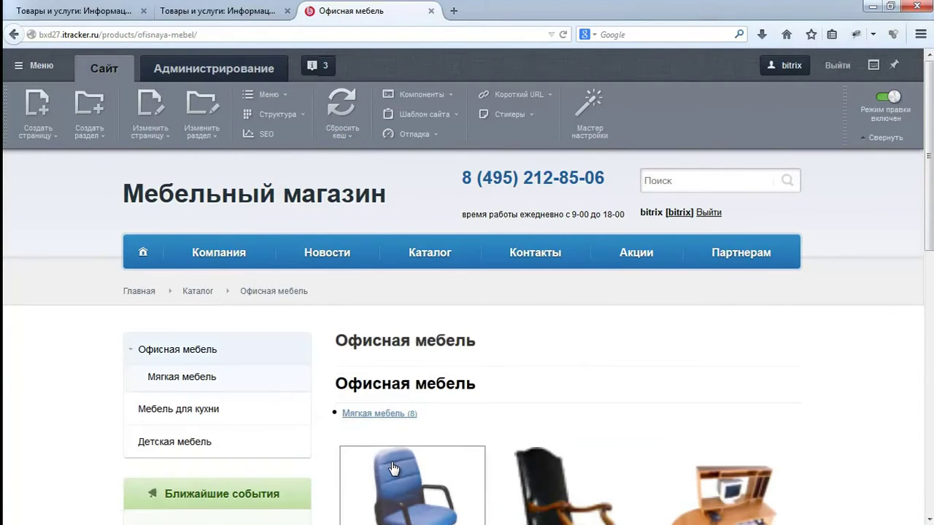
{"action": "left_click", "coordinate": [394, 471]}
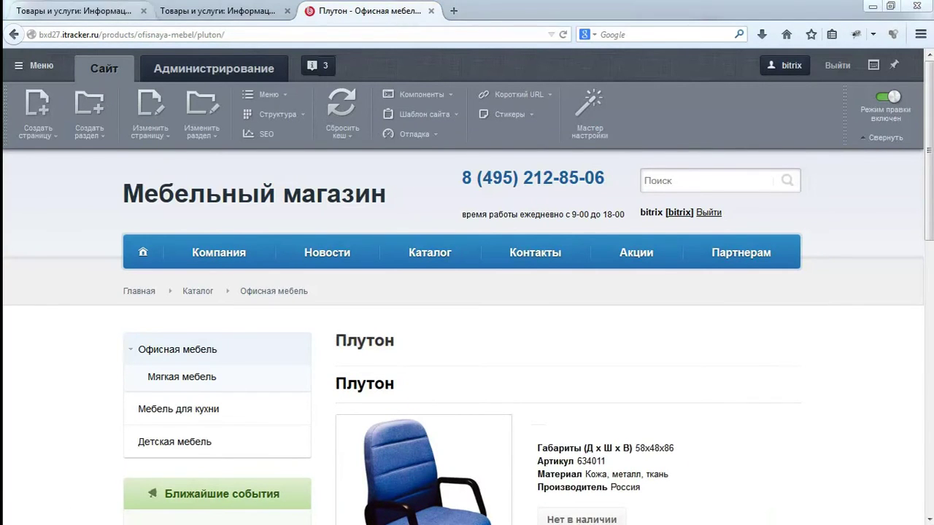
- View the Плутон page's source code, check its title tag, and close the source window
{"action": "key", "text": "ctrl+u"}
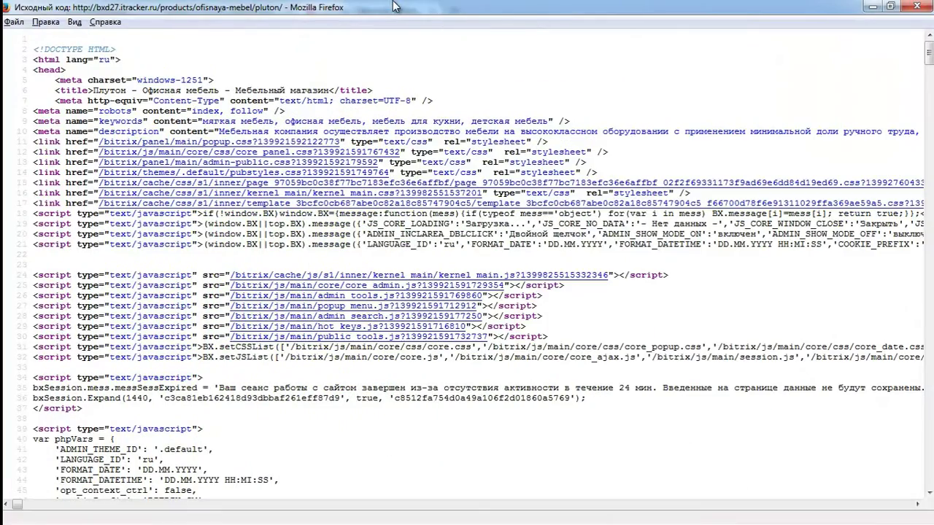
{"action": "left_click", "coordinate": [93, 93]}
{"action": "left_click_drag", "start_coordinate": [94, 93], "coordinate": [331, 91]}
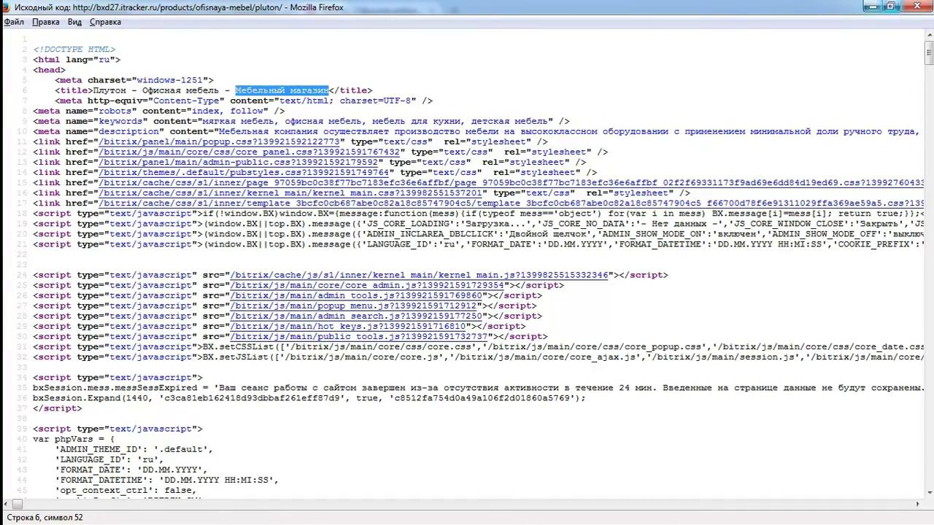
{"action": "left_click", "coordinate": [918, 7]}
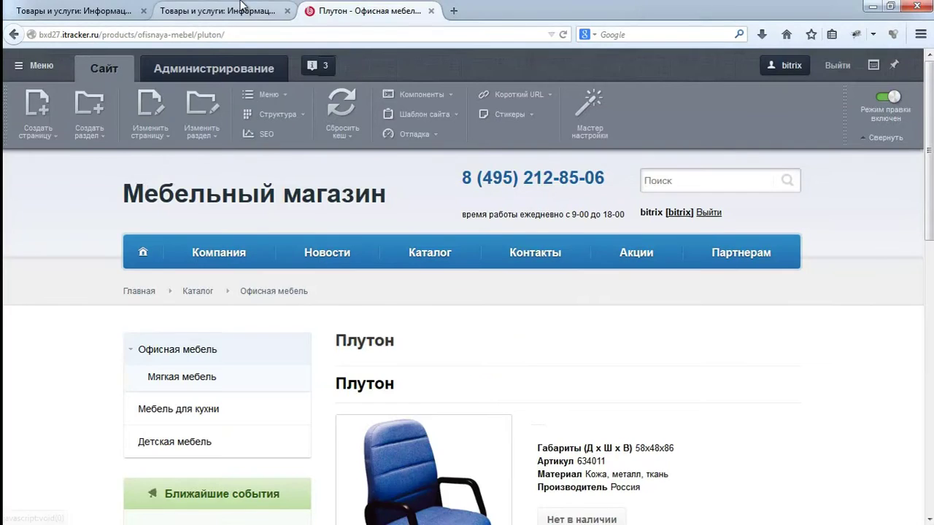
- Start the elements' META KEYWORDS template with the Артикул and Габариты (Д x Ш x В) property variables, separated by a comma
{"action": "left_click", "coordinate": [219, 11]}
{"action": "scroll", "coordinate": [301, 278], "scroll_direction": "down", "scroll_amount": 10}
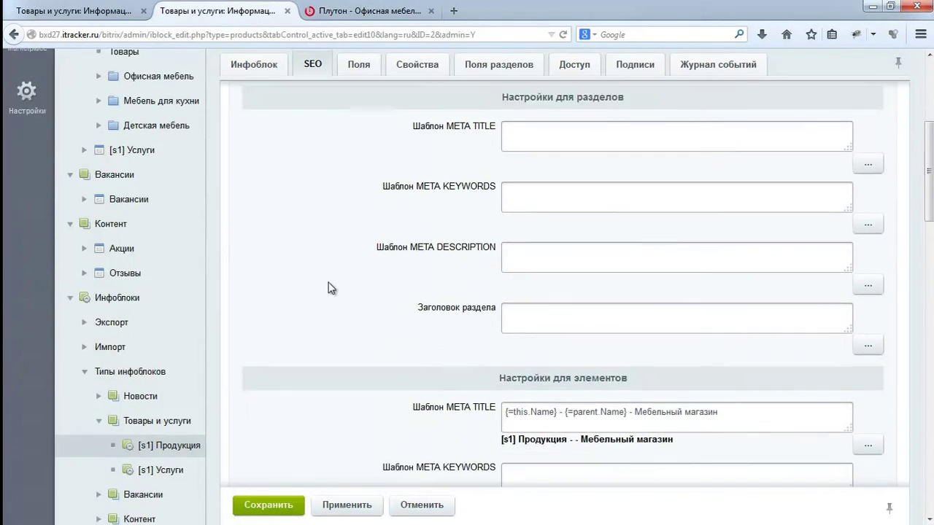
{"action": "left_click", "coordinate": [527, 266]}
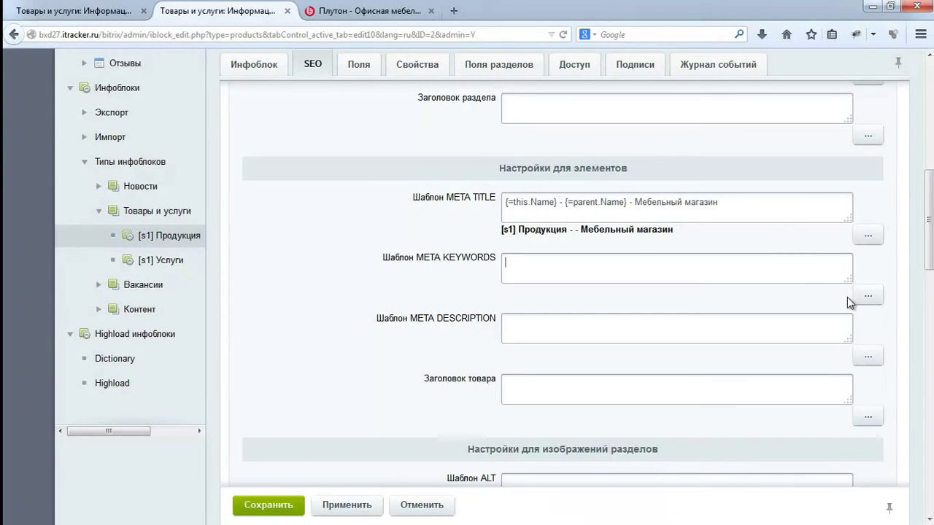
{"action": "left_click", "coordinate": [859, 301]}
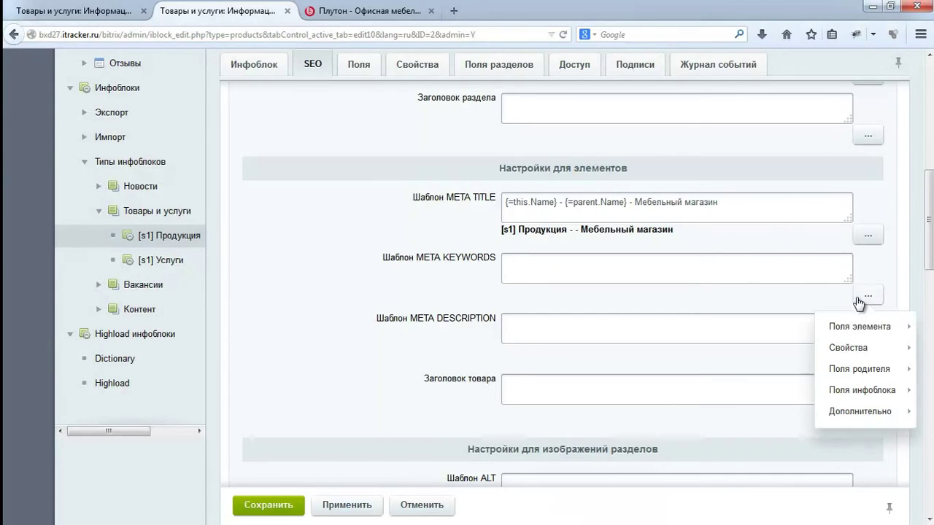
{"action": "mouse_move", "coordinate": [838, 347]}
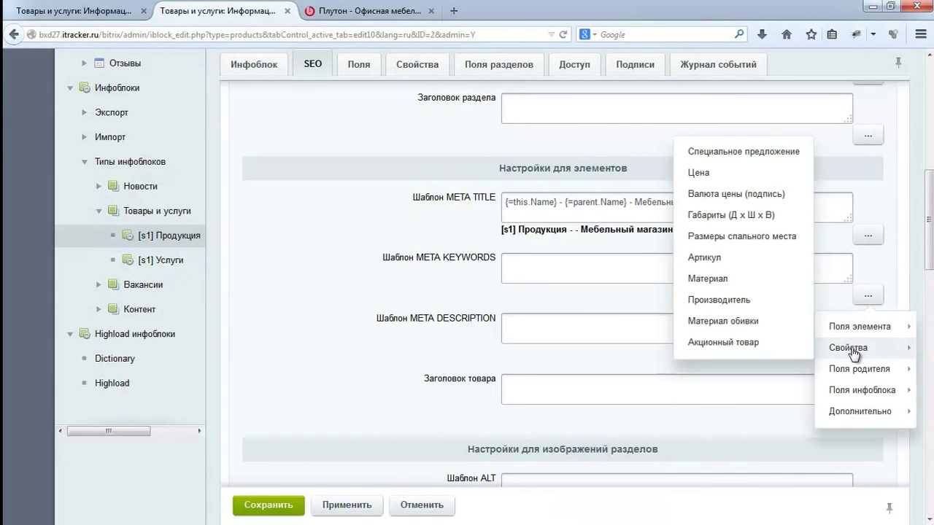
{"action": "left_click", "coordinate": [759, 256]}
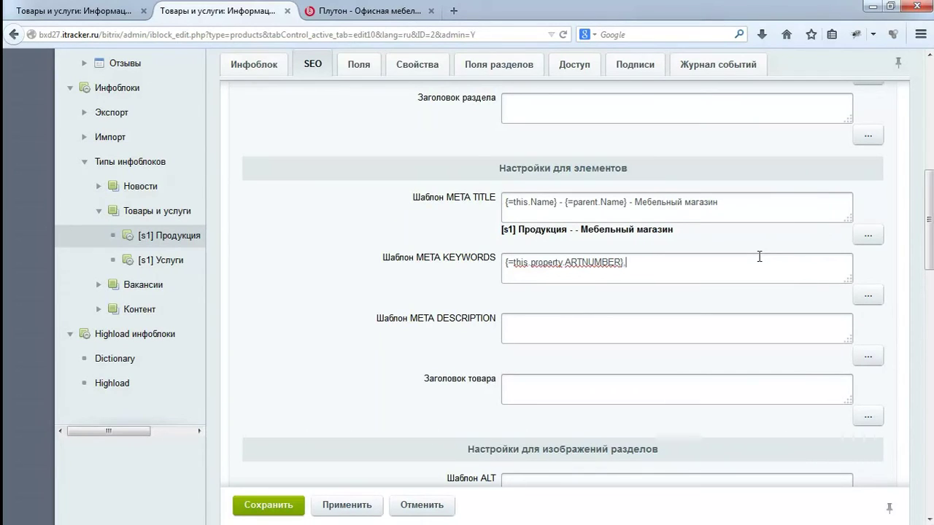
{"action": "left_click", "coordinate": [882, 299]}
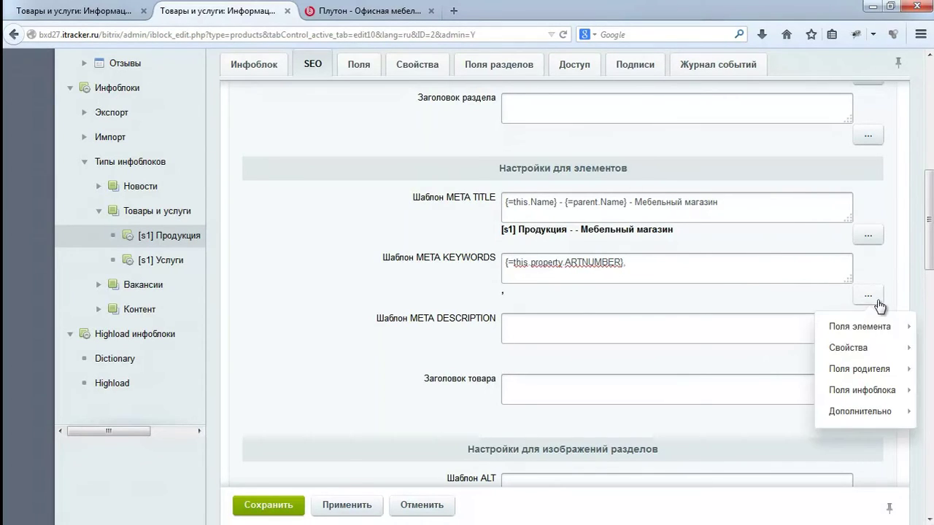
{"action": "mouse_move", "coordinate": [843, 348]}
{"action": "left_click", "coordinate": [757, 217]}
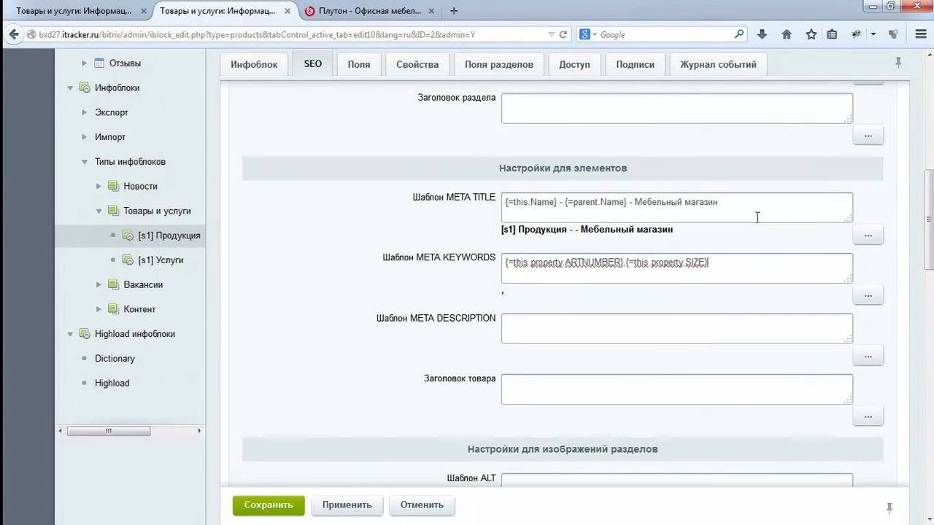
- Append ", купить у нас за {=this.property.PRICE} рублей." to the elements' META KEYWORDS template and apply the settings
{"action": "type", "text": ", купить у нас за"}
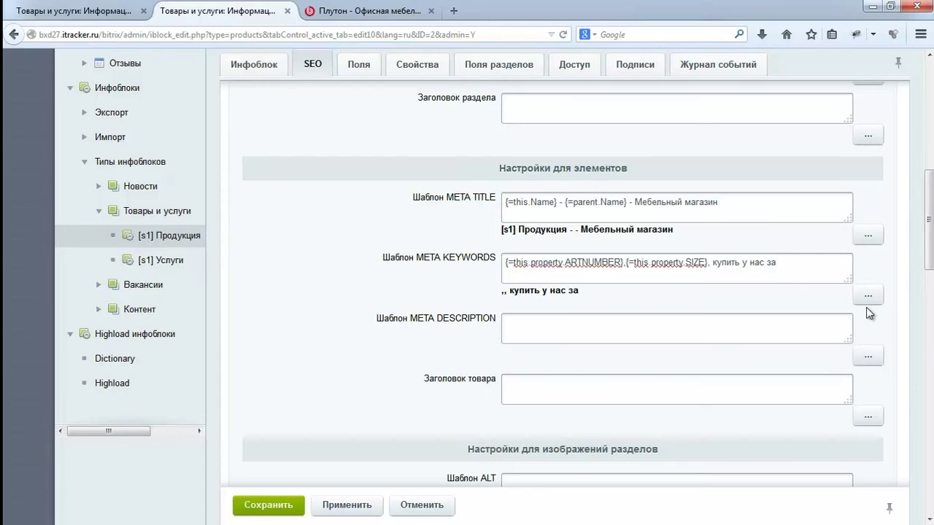
{"action": "left_click", "coordinate": [867, 297]}
{"action": "mouse_move", "coordinate": [846, 349]}
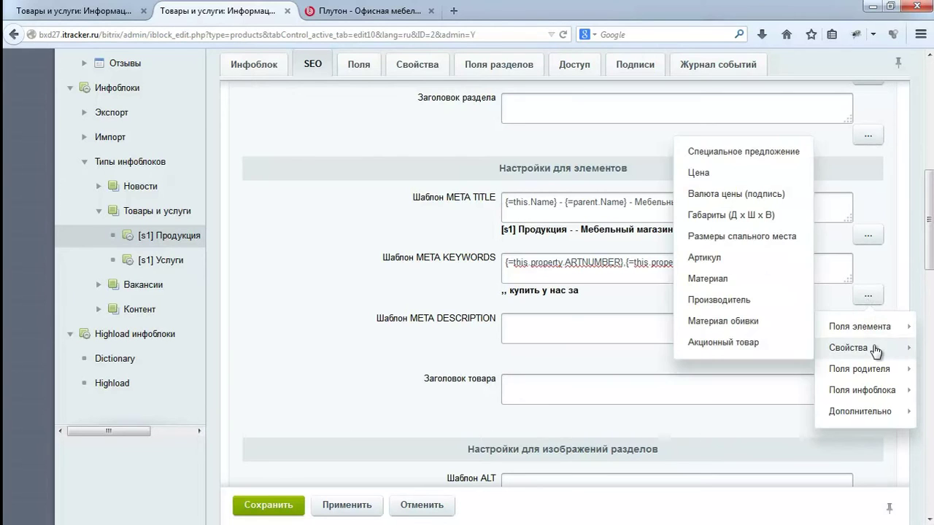
{"action": "left_click", "coordinate": [738, 176]}
{"action": "type", "text": "рублей."}
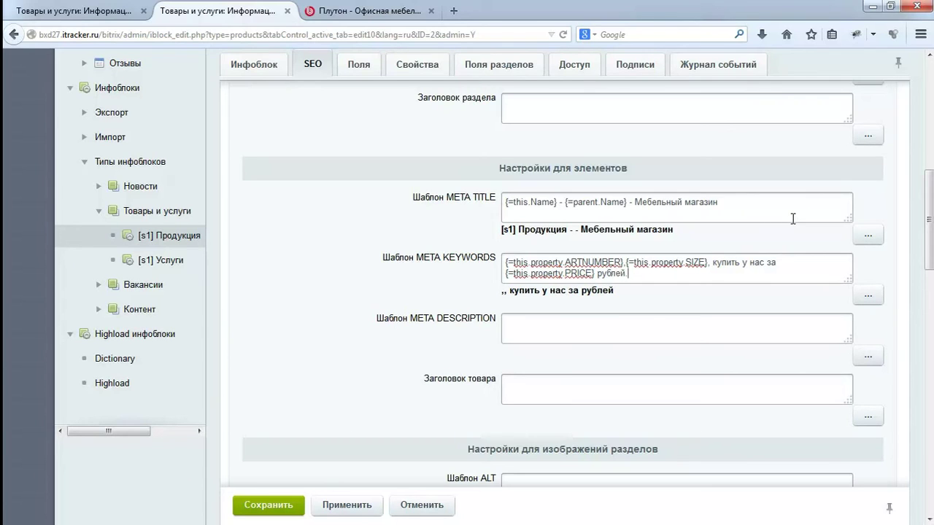
{"action": "left_click", "coordinate": [328, 504]}
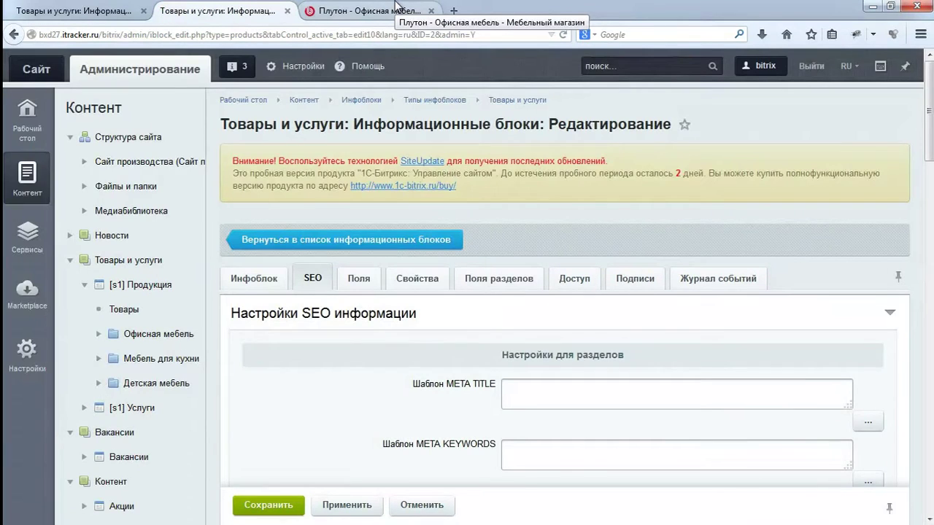
- Reload the Плутон product page, check the keywords meta tag in its source code, and close the source window
{"action": "left_click", "coordinate": [396, 9]}
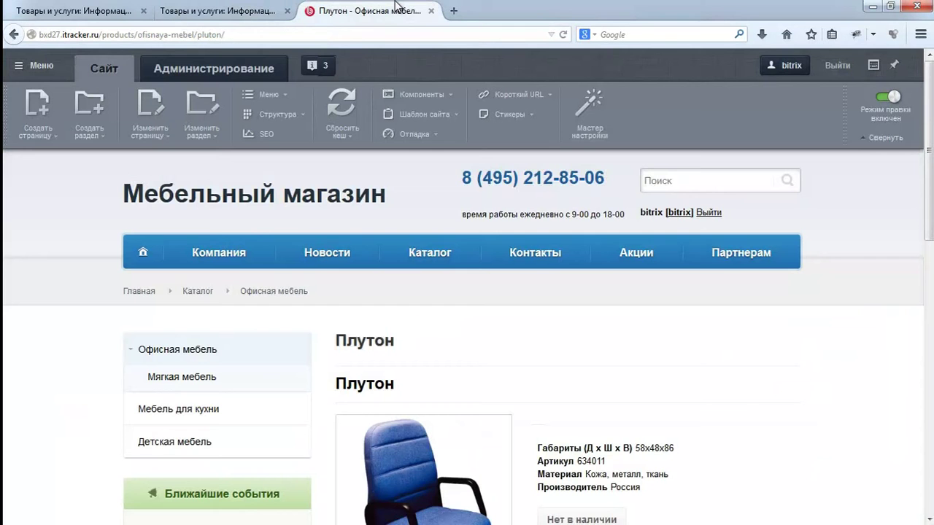
{"action": "key", "text": "F5"}
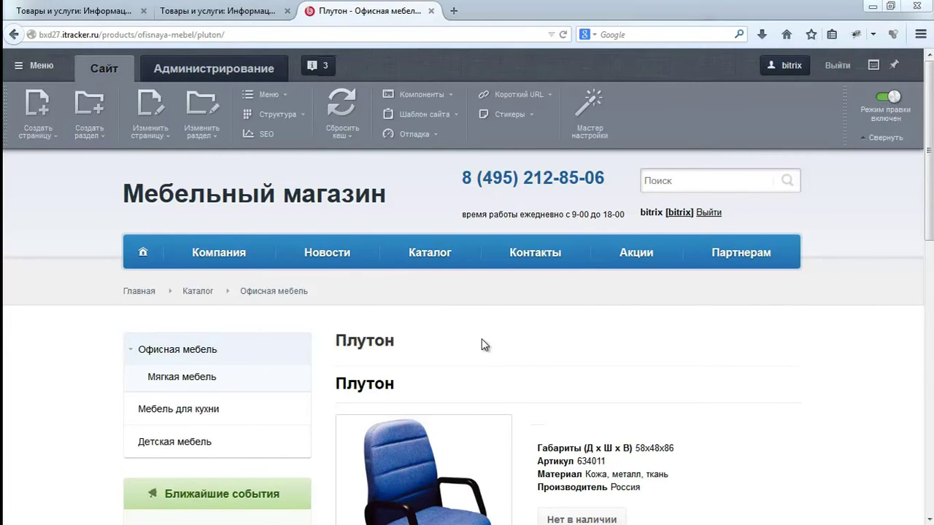
{"action": "key", "text": "ctrl+u"}
{"action": "double_click", "coordinate": [528, 6]}
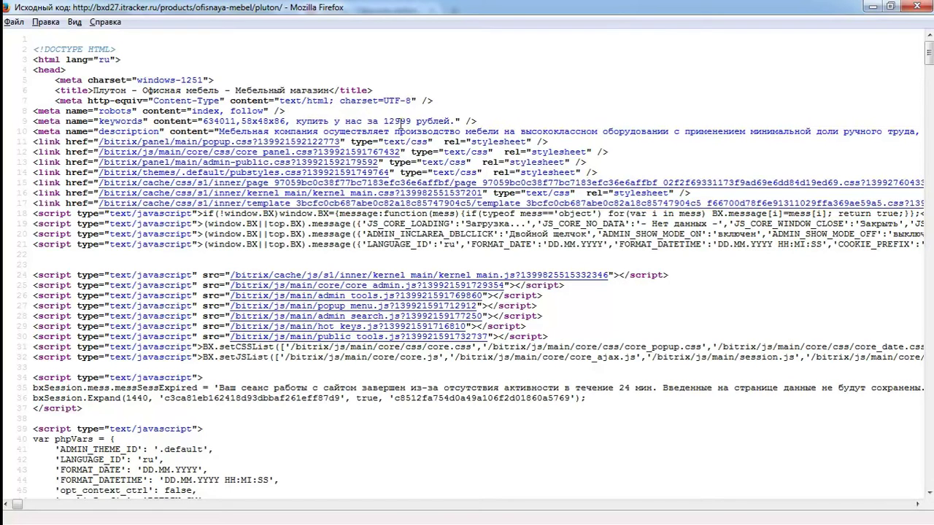
{"action": "left_click", "coordinate": [909, 7]}
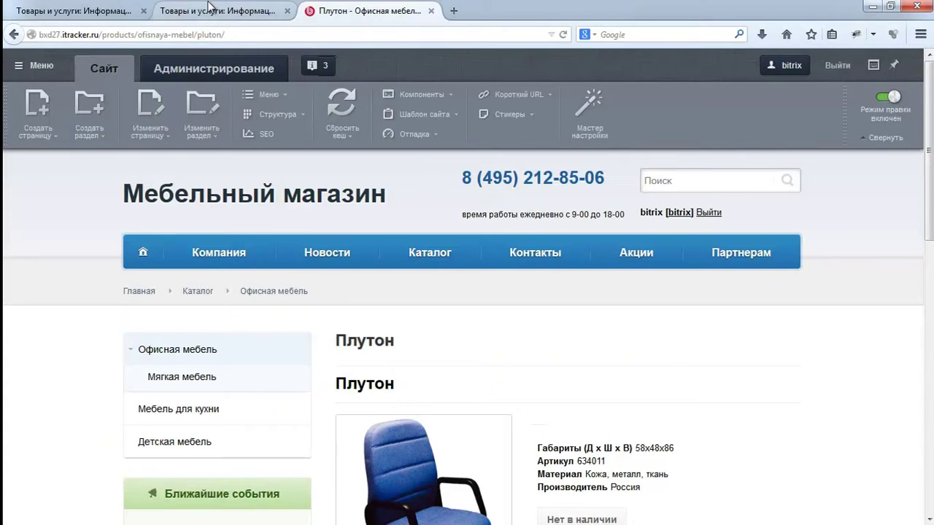
- Set the elements' META DESCRIPTION template to the current element's announcement text variable, {=this.PreviewText}, and apply the information block settings
{"action": "left_click", "coordinate": [209, 9]}
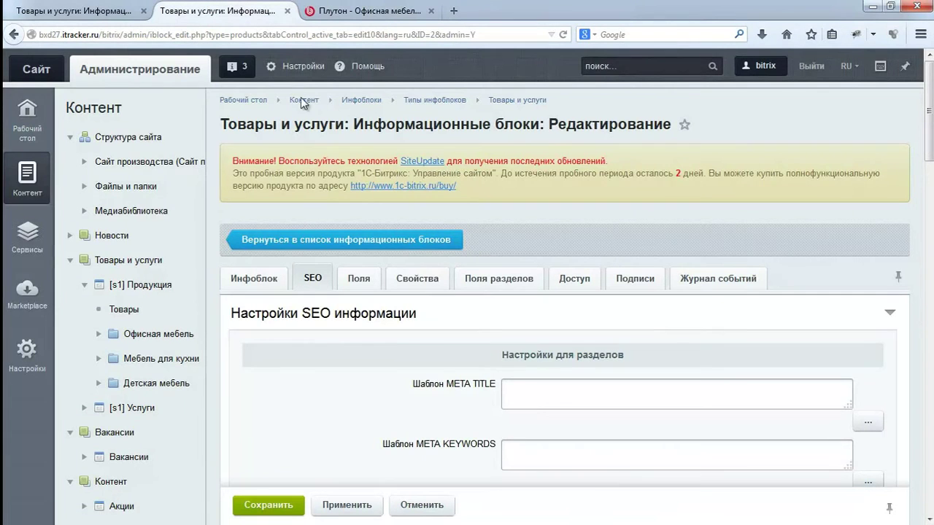
{"action": "scroll", "coordinate": [377, 187], "scroll_direction": "down", "scroll_amount": 5}
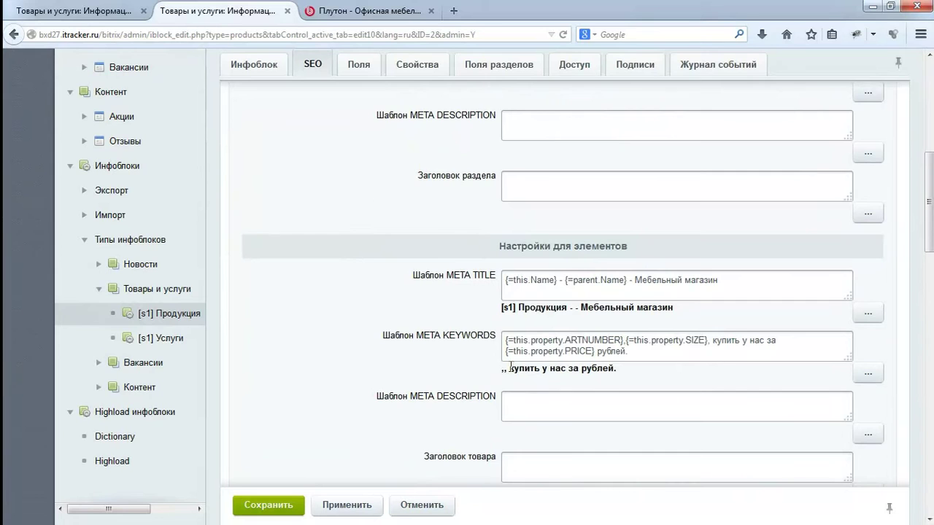
{"action": "scroll", "coordinate": [511, 367], "scroll_direction": "down", "scroll_amount": 2}
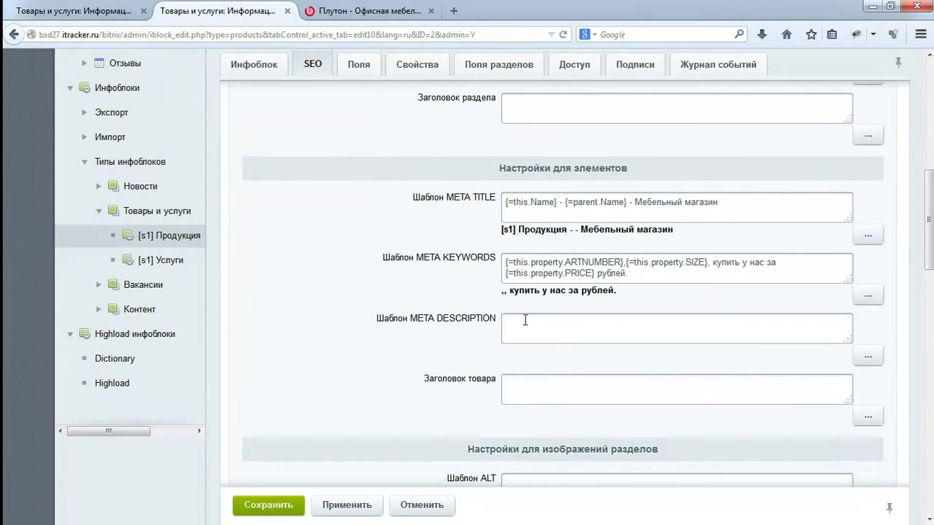
{"action": "left_click", "coordinate": [524, 319]}
{"action": "left_click", "coordinate": [871, 356]}
{"action": "mouse_move", "coordinate": [850, 386]}
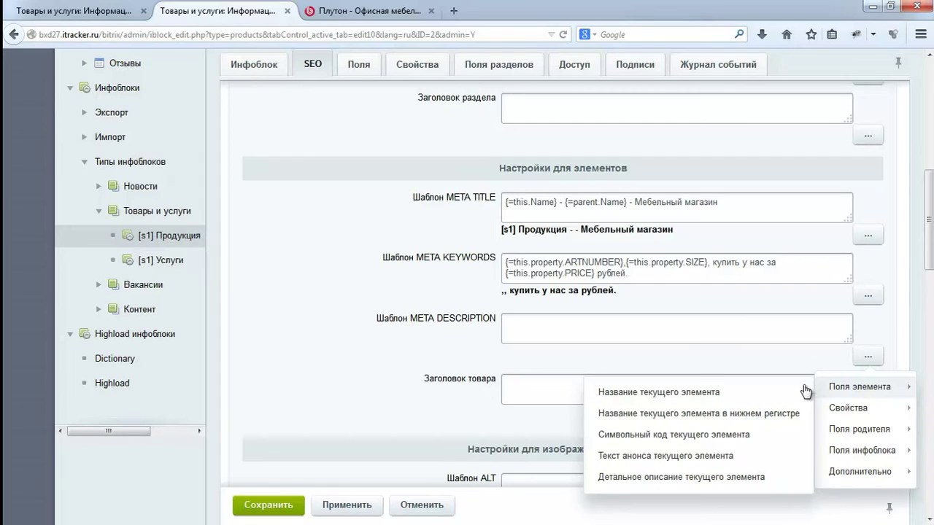
{"action": "left_click", "coordinate": [682, 460]}
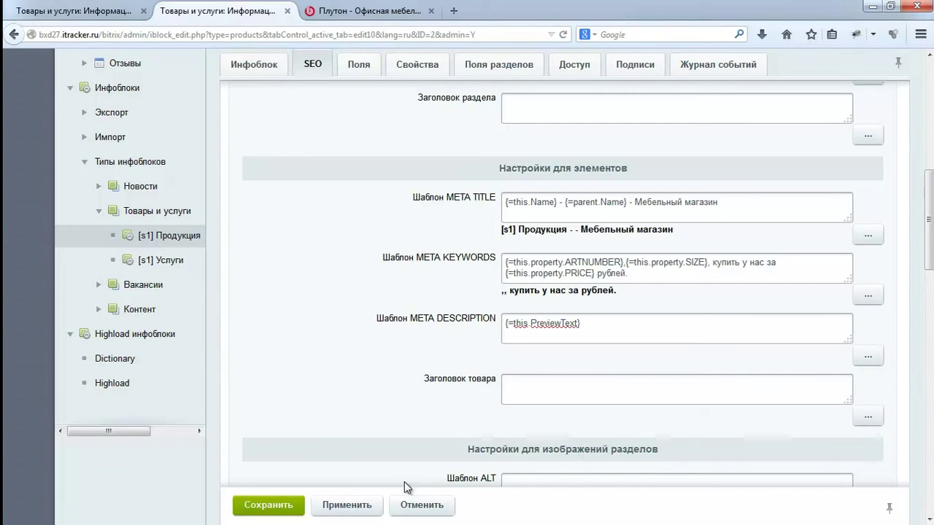
{"action": "left_click", "coordinate": [366, 512]}
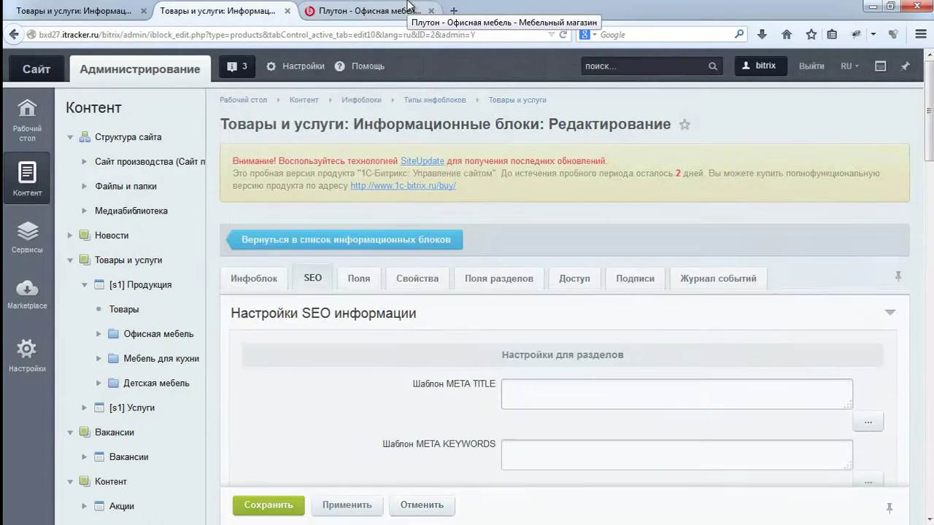
- View the Плутон product page's source code, check its description meta tag, and close the source window
{"action": "left_click", "coordinate": [410, 6]}
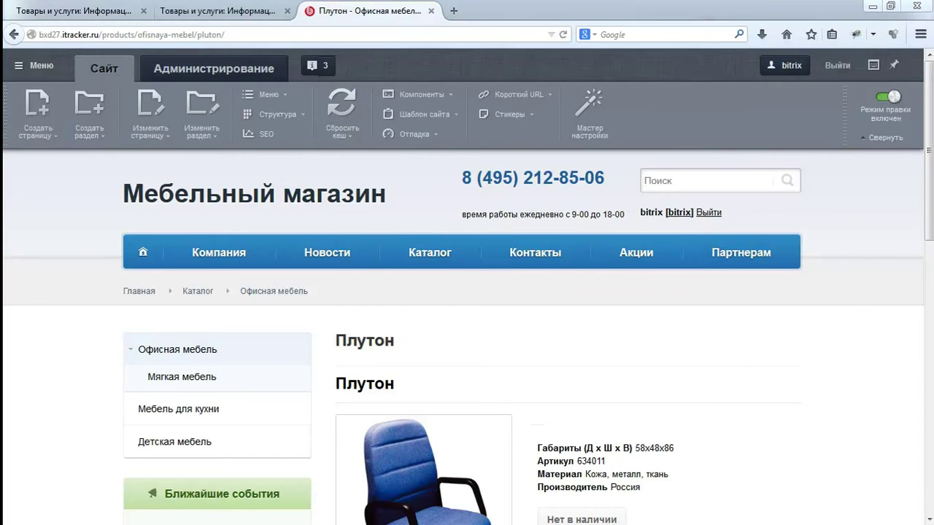
{"action": "key", "text": "ctrl+u"}
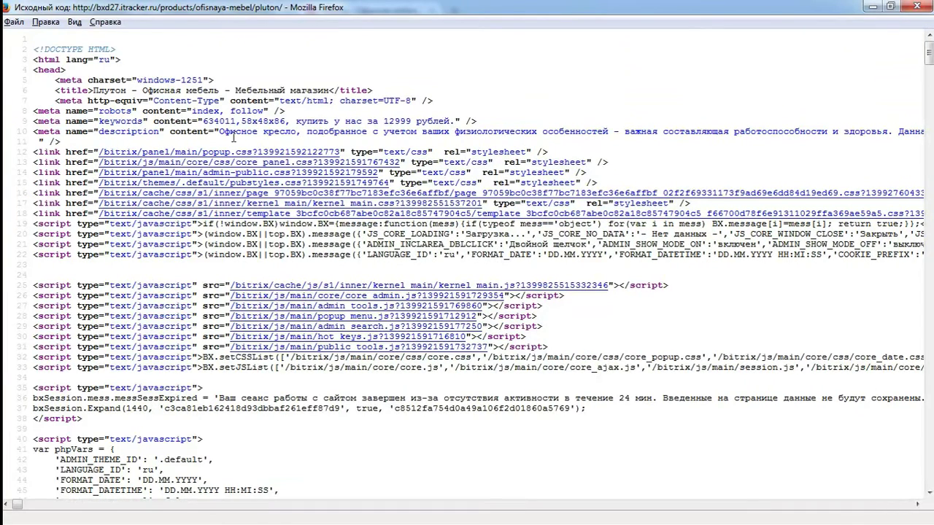
{"action": "left_click_drag", "start_coordinate": [220, 132], "coordinate": [608, 133]}
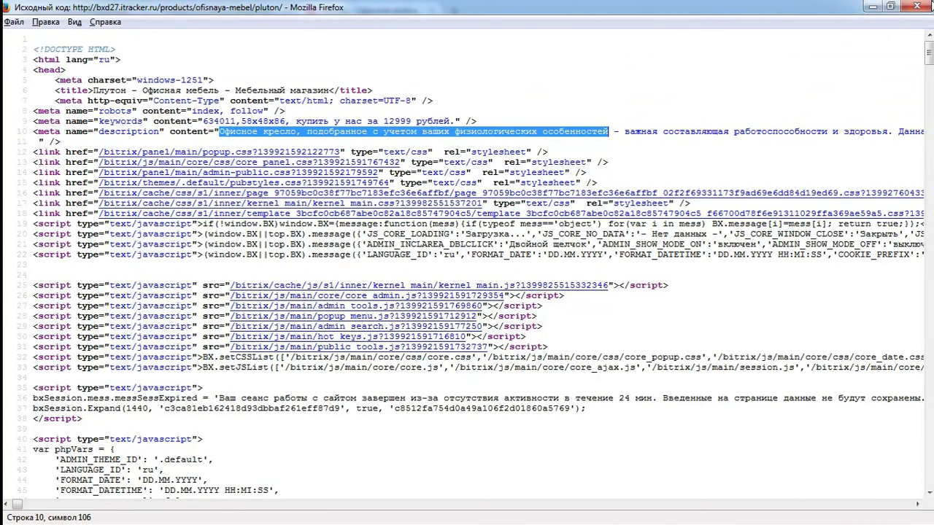
{"action": "left_click", "coordinate": [917, 5]}
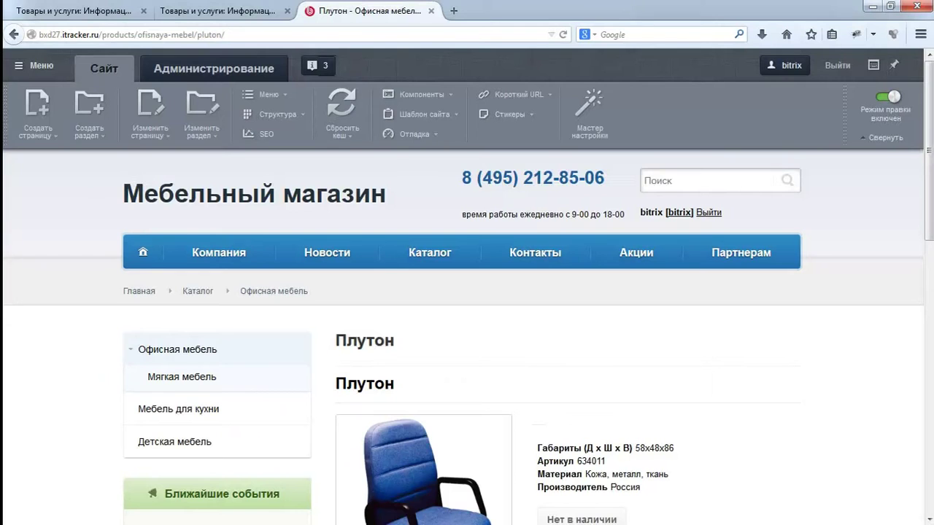
- Open the Офисная мебель section of the Продукция information block for editing and show its SEO settings
{"action": "left_click", "coordinate": [219, 11]}
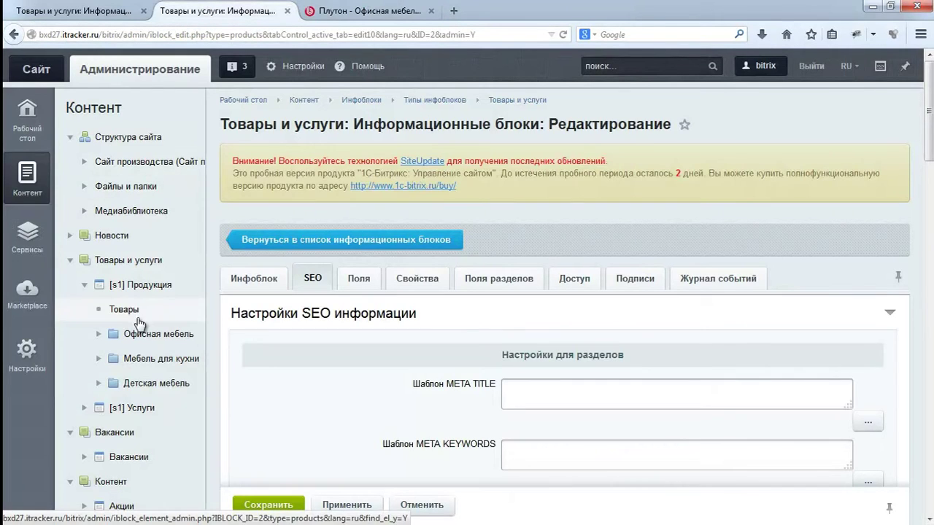
{"action": "left_click", "coordinate": [137, 286]}
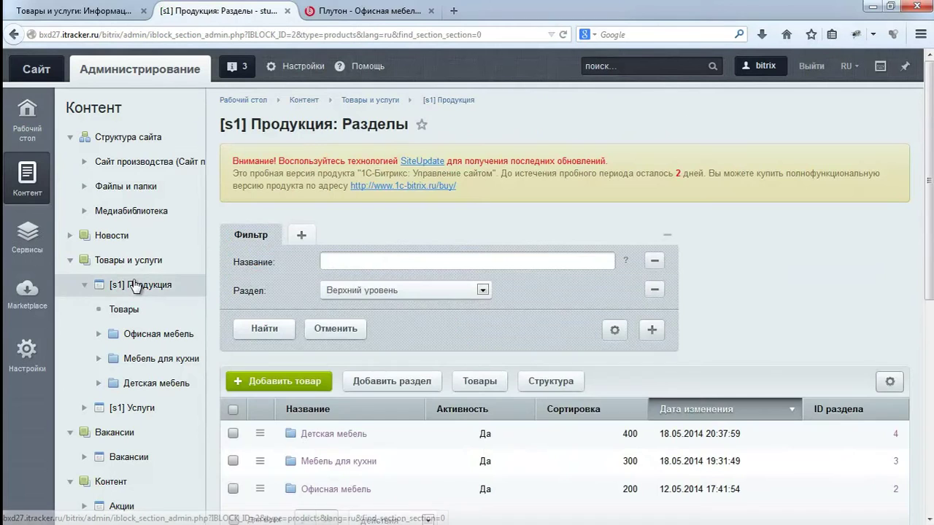
{"action": "scroll", "coordinate": [408, 289], "scroll_direction": "down", "scroll_amount": 4}
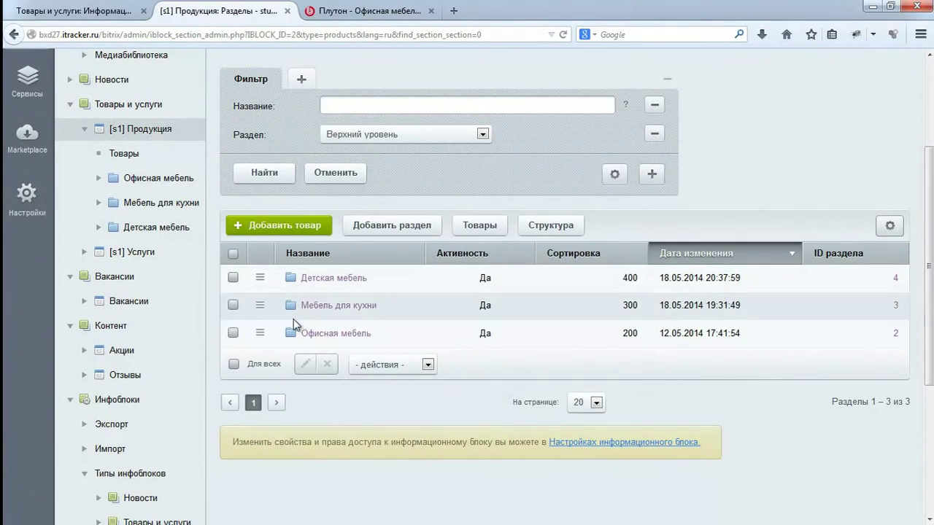
{"action": "left_click", "coordinate": [261, 333]}
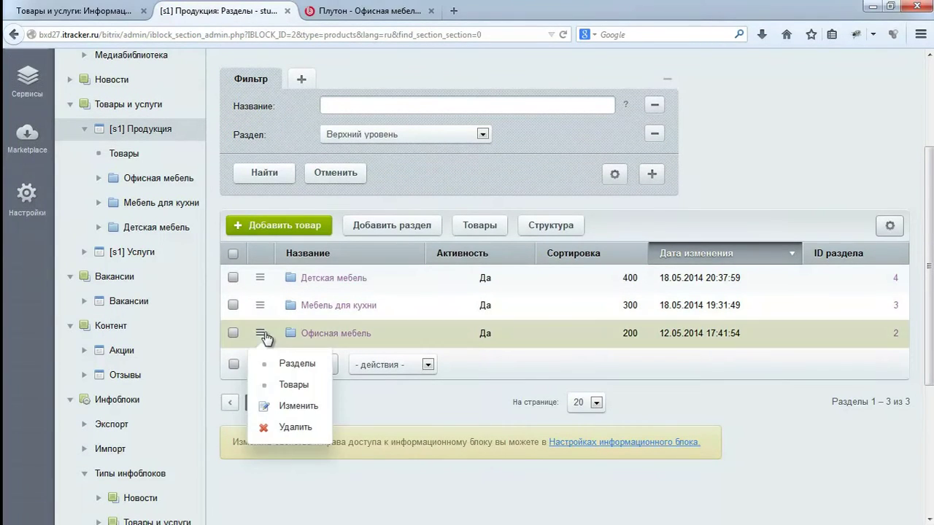
{"action": "left_click", "coordinate": [295, 406]}
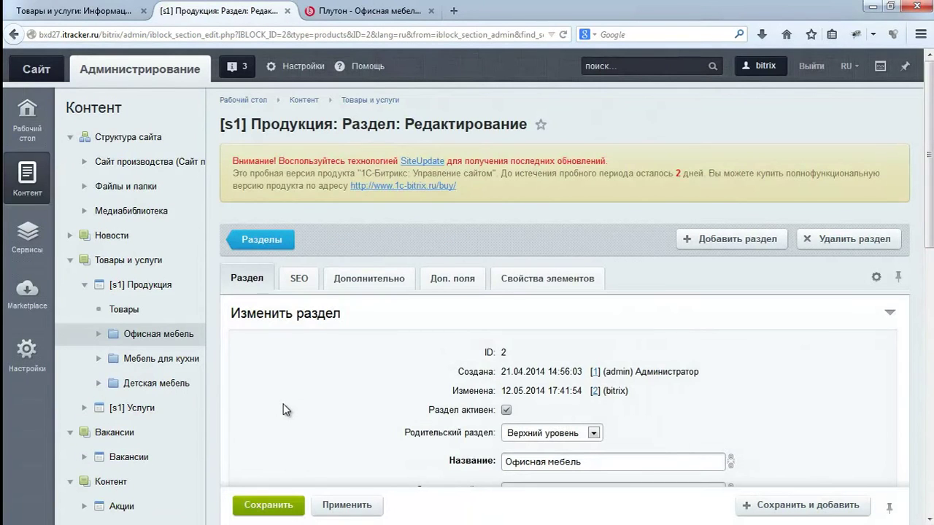
{"action": "scroll", "coordinate": [467, 299], "scroll_direction": "down", "scroll_amount": 4}
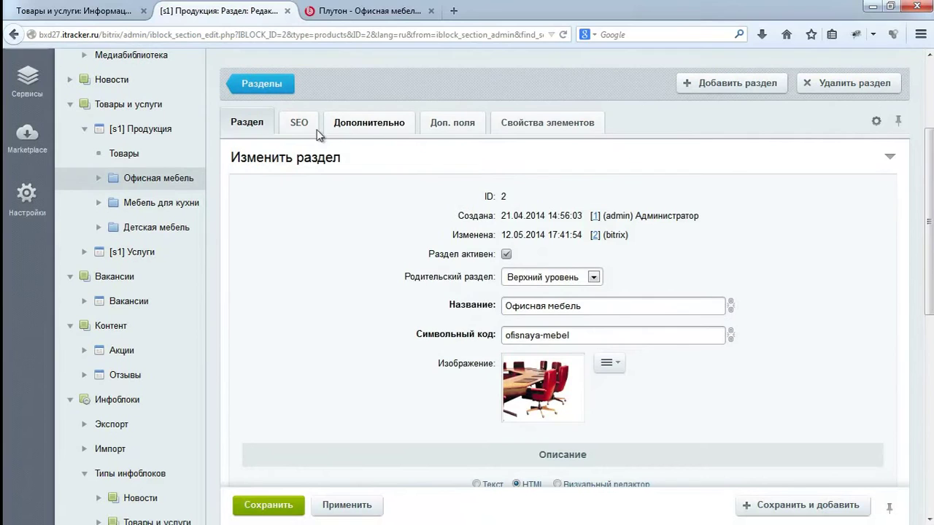
{"action": "left_click", "coordinate": [298, 137]}
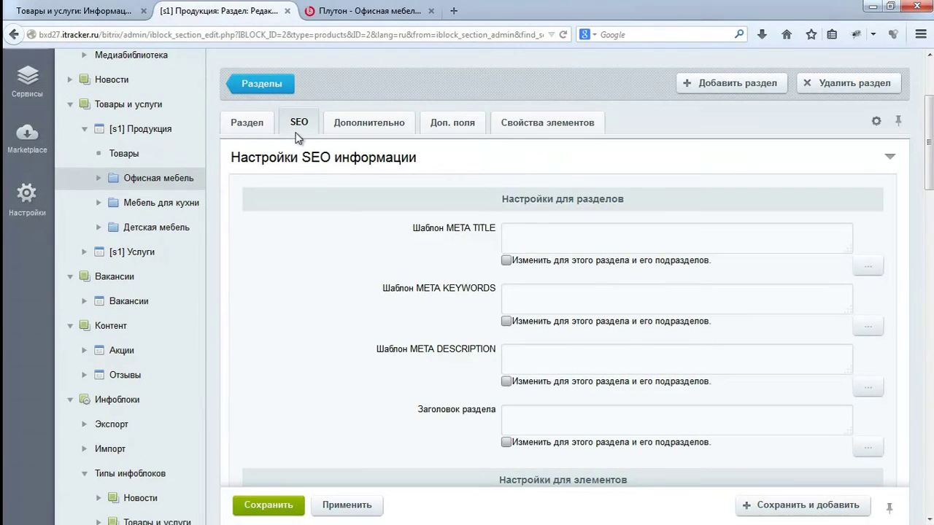
- Override the Офисная мебель section's META KEYWORDS template for sections with "Произвольный текст, раздел {=this.Name}" and save the section
{"action": "left_click", "coordinate": [539, 301]}
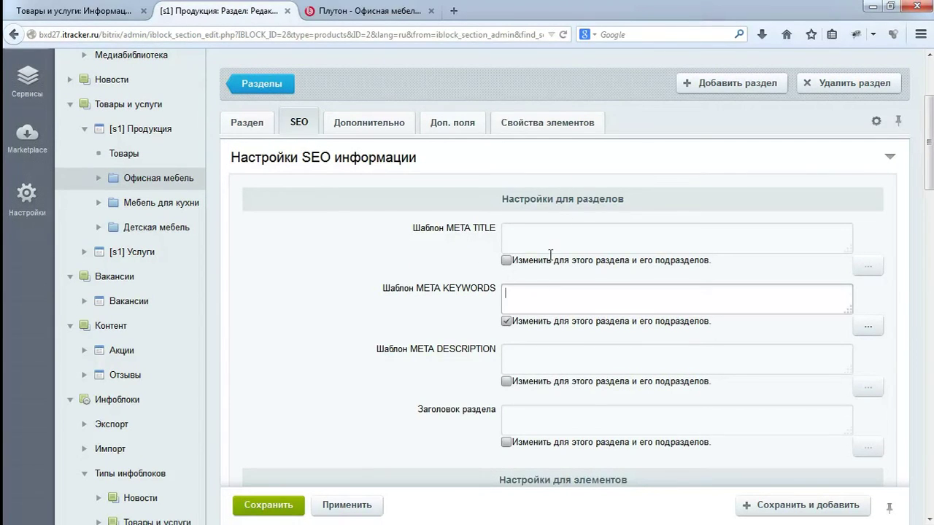
{"action": "type", "text": "Произволь"}
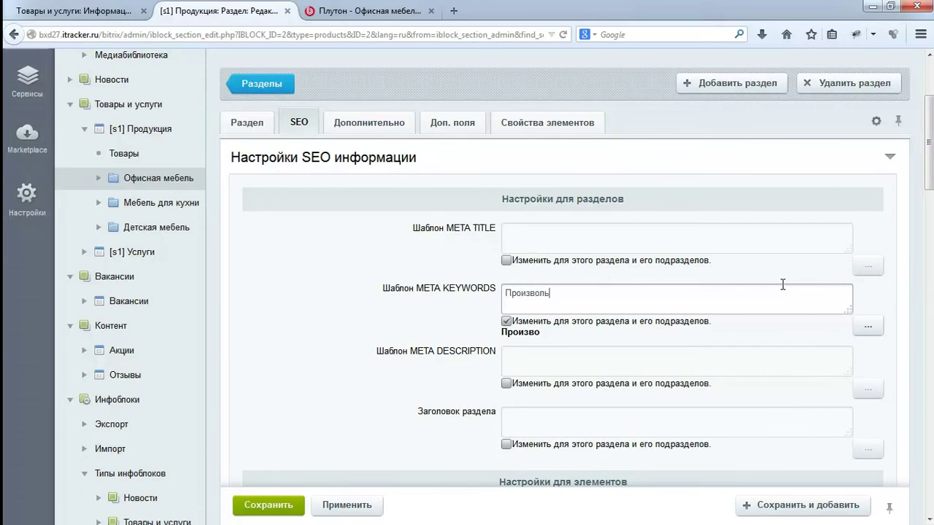
{"action": "type", "text": "ный текст"}
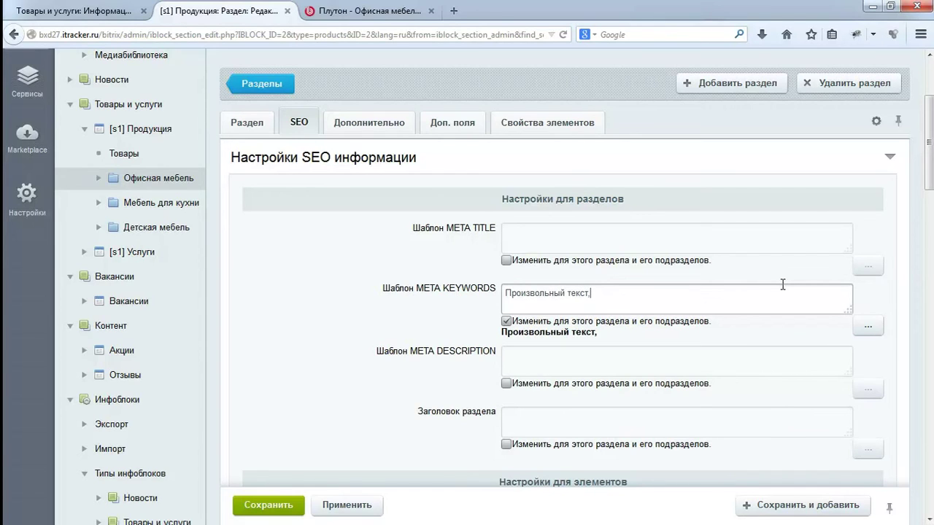
{"action": "type", "text": ", раздел"}
{"action": "left_click", "coordinate": [867, 326]}
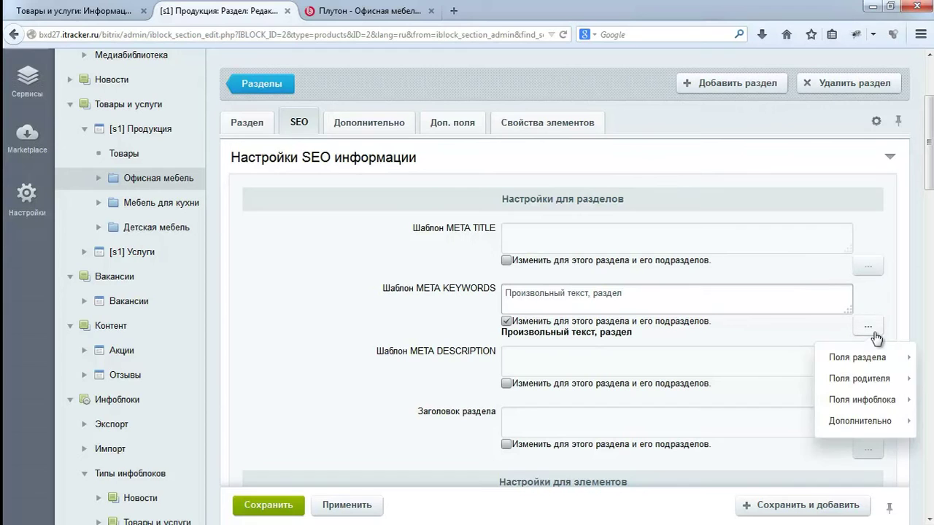
{"action": "mouse_move", "coordinate": [868, 364]}
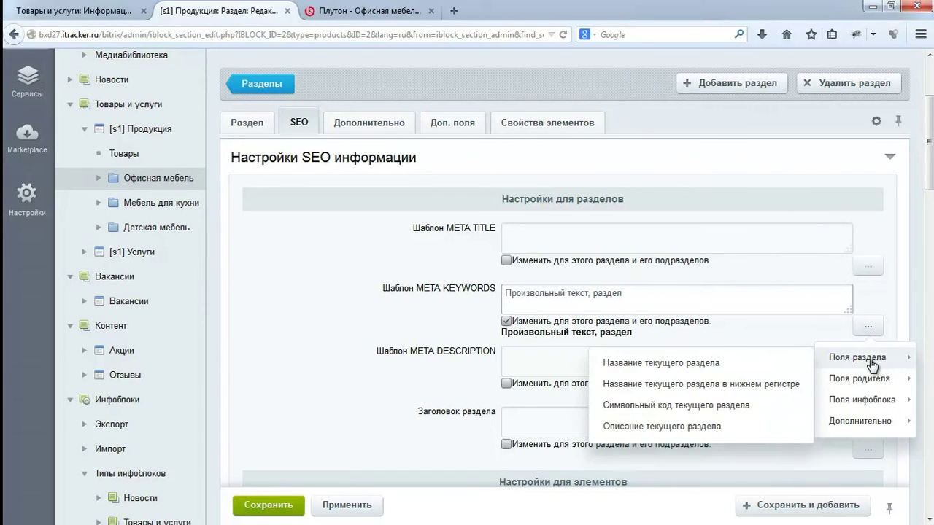
{"action": "left_click", "coordinate": [722, 364]}
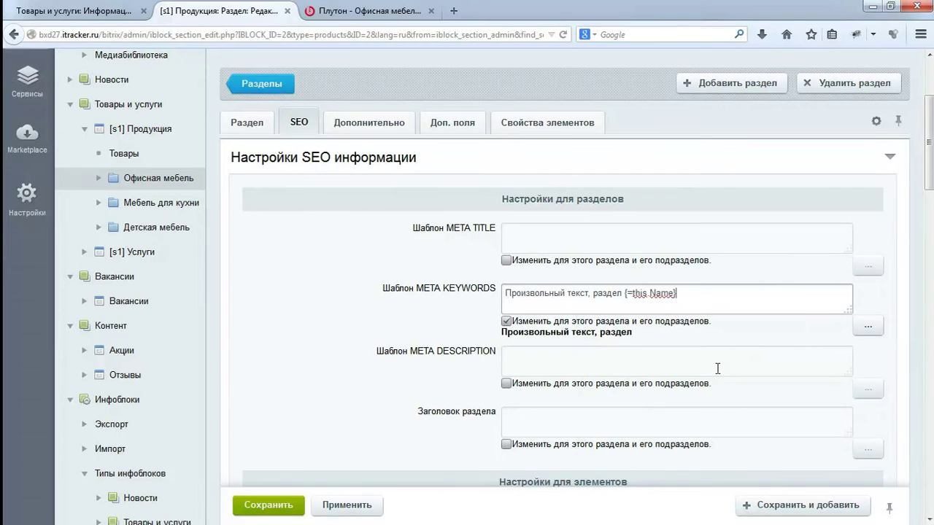
{"action": "left_click", "coordinate": [294, 509]}
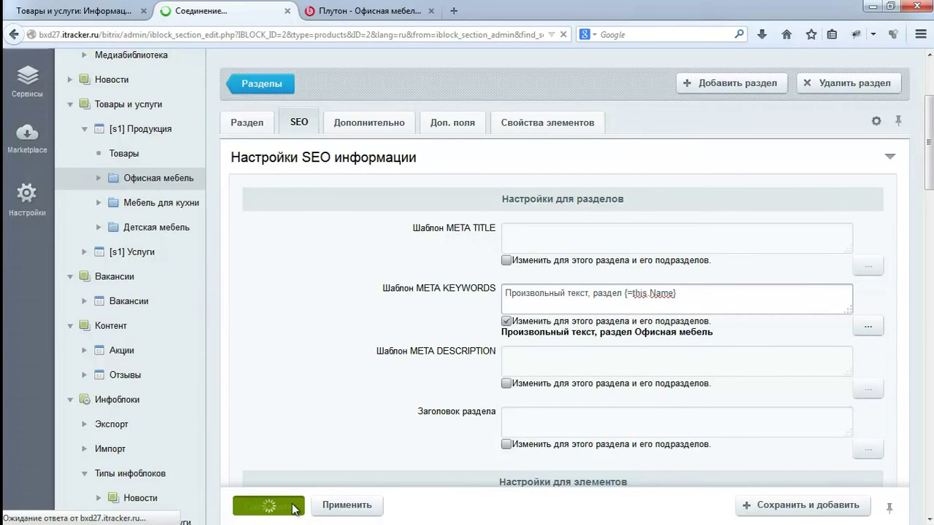
- Replace the Мебель для кухни section's META KEYWORDS template for sections with text beginning "Произвольный набор ключевых" and save the section
{"action": "scroll", "coordinate": [344, 288], "scroll_direction": "down", "scroll_amount": 2}
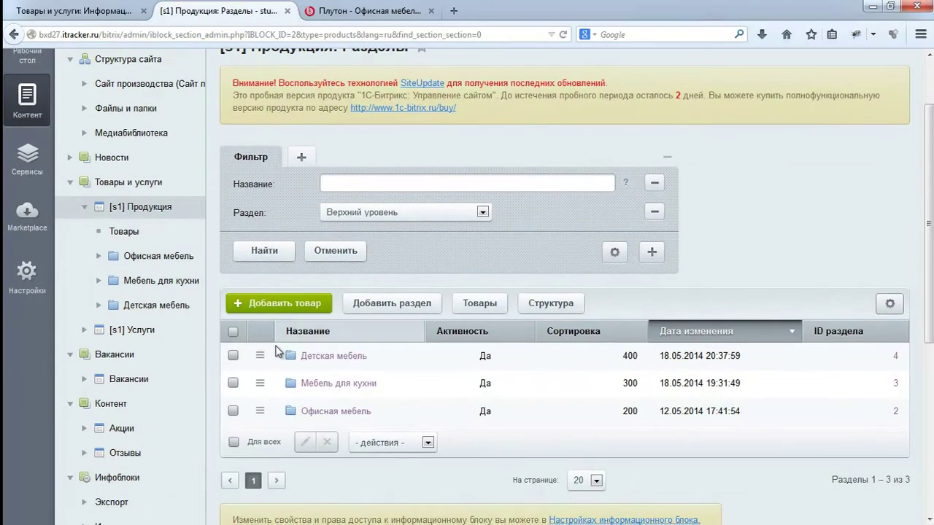
{"action": "left_click", "coordinate": [261, 386]}
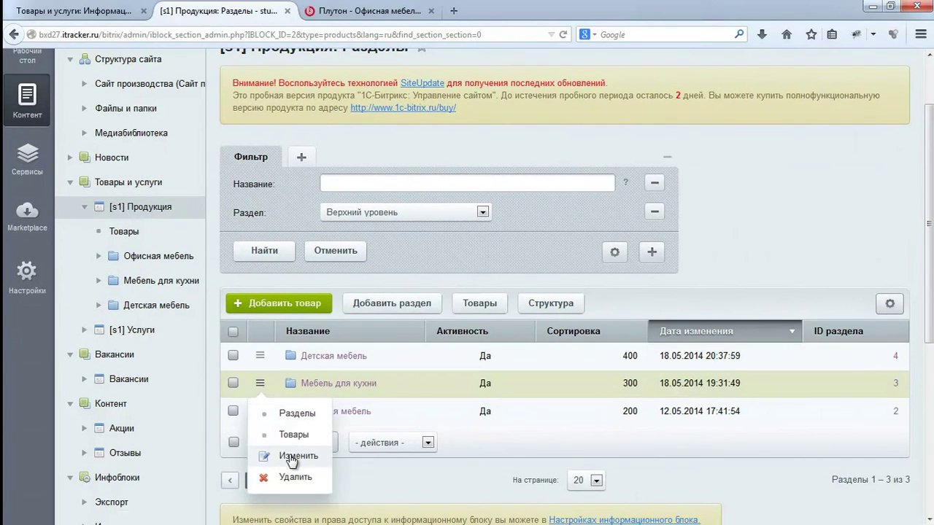
{"action": "left_click", "coordinate": [289, 454]}
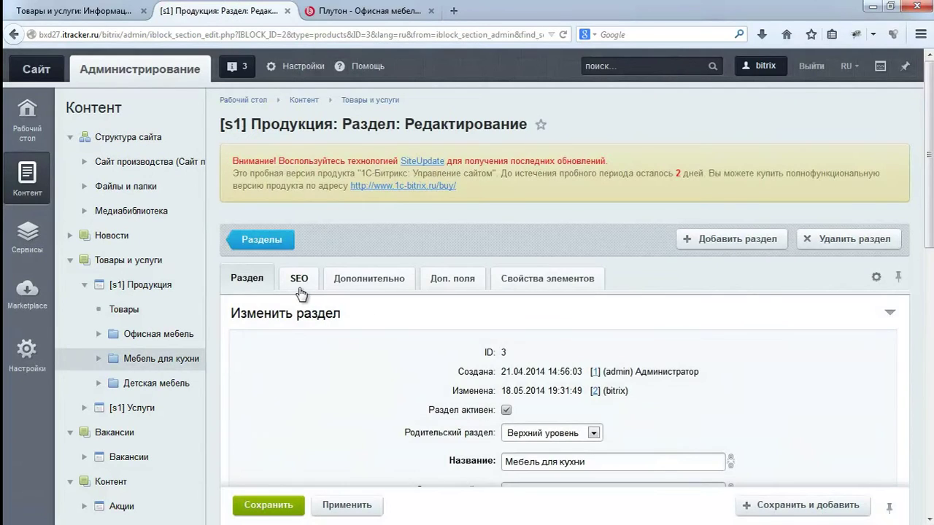
{"action": "left_click", "coordinate": [298, 284]}
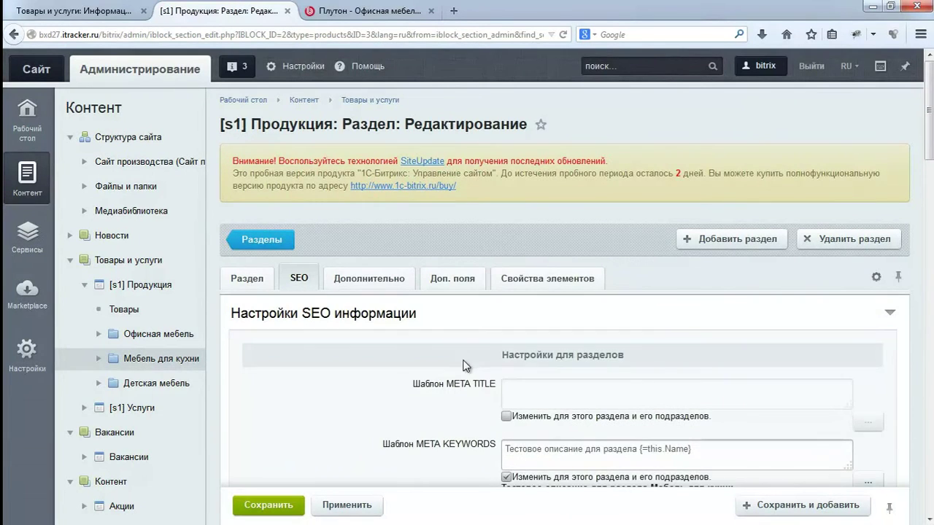
{"action": "scroll", "coordinate": [465, 364], "scroll_direction": "down", "scroll_amount": 2}
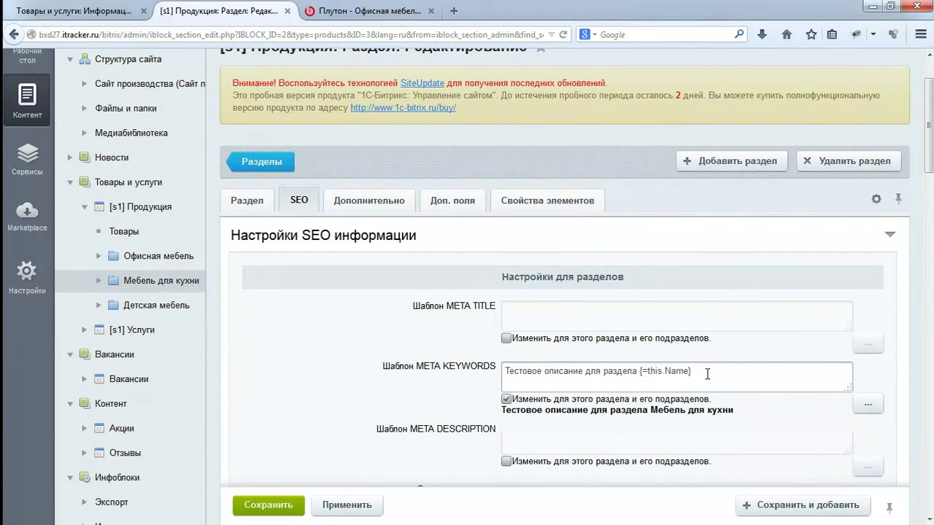
{"action": "left_click_drag", "start_coordinate": [707, 374], "coordinate": [453, 352]}
{"action": "type", "text": "Произвольный на"}
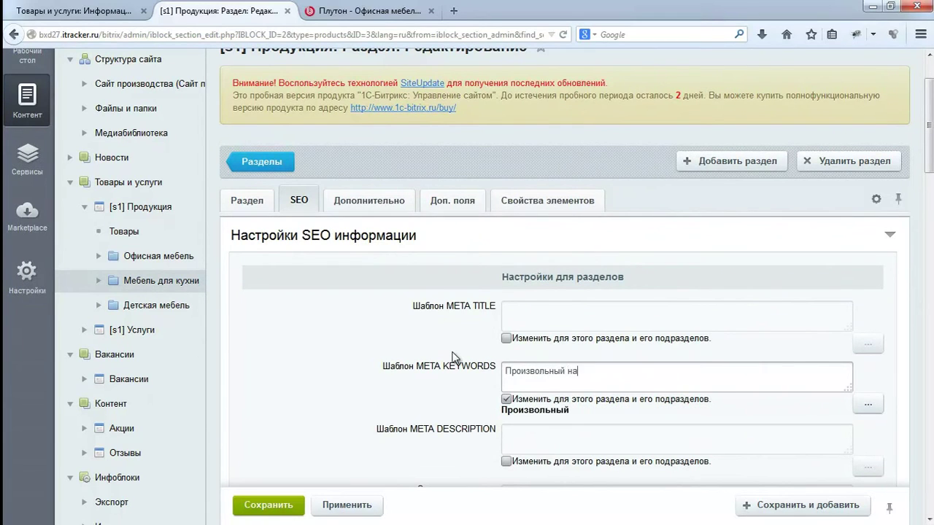
{"action": "type", "text": "бор ключевых сло"}
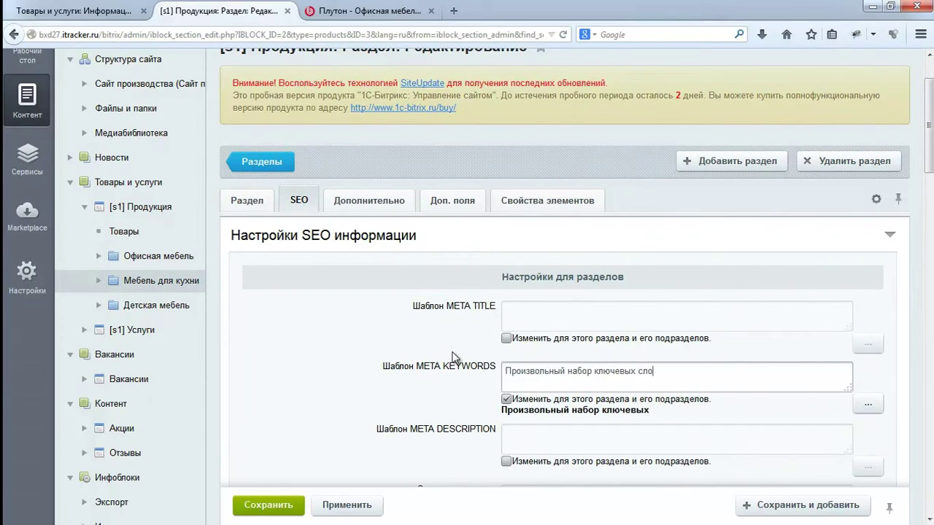
{"action": "left_click", "coordinate": [280, 505]}
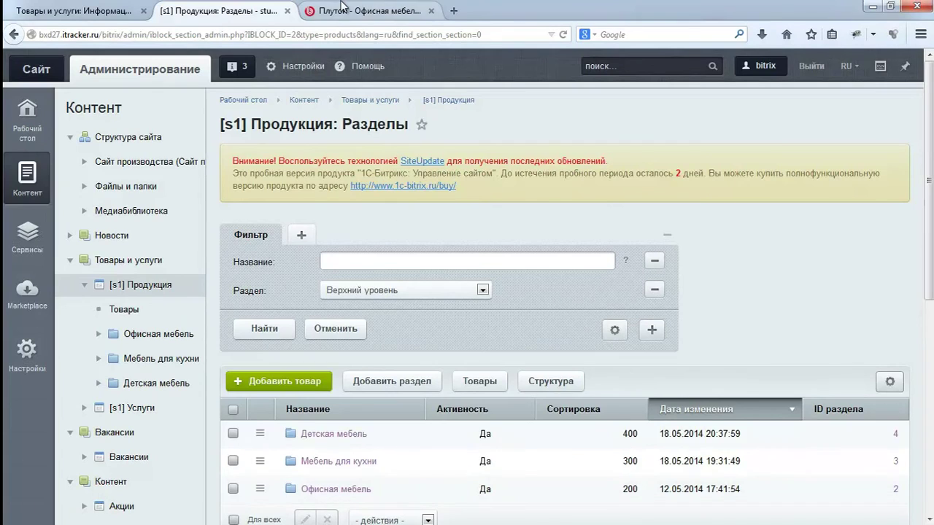
- Open the Офисная мебель catalog page on the site, check the keywords meta tag in its source code, and close the source window
{"action": "left_click", "coordinate": [365, 11]}
{"action": "left_click", "coordinate": [200, 356]}
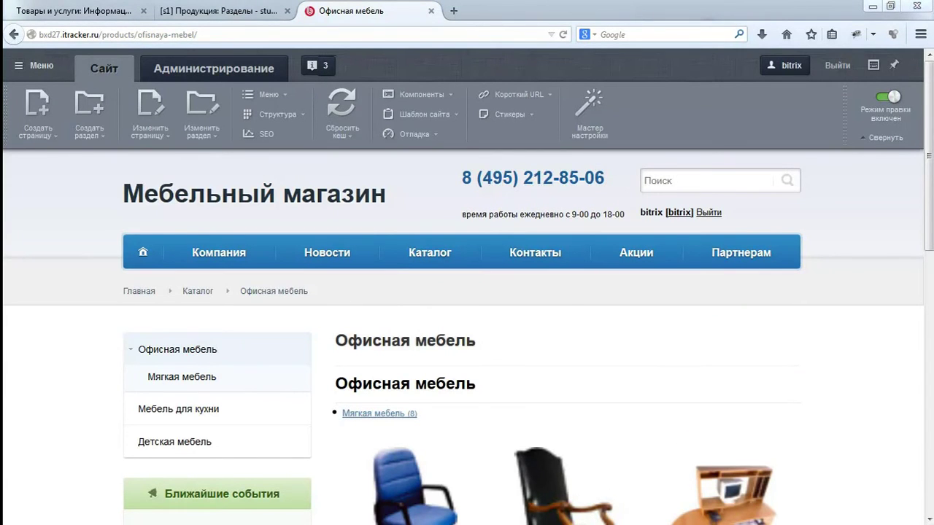
{"action": "key", "text": "ctrl+u"}
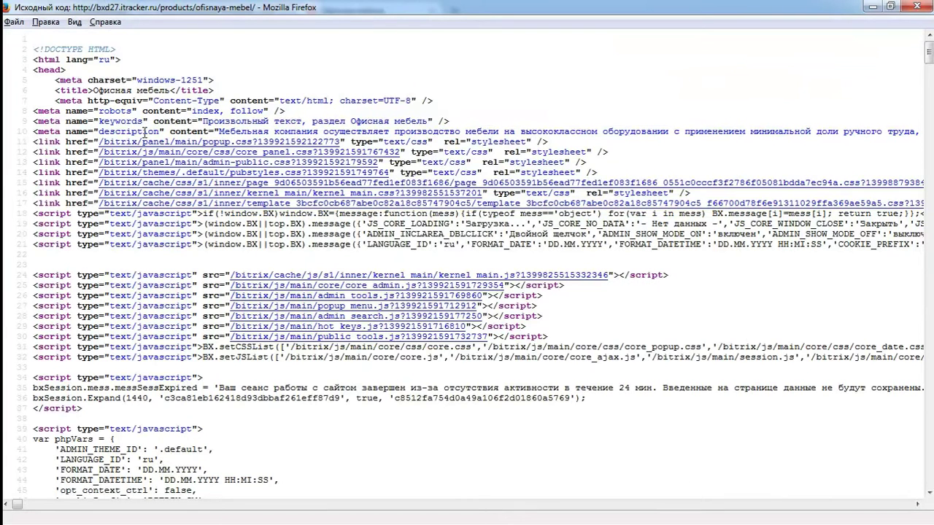
{"action": "left_click", "coordinate": [912, 6]}
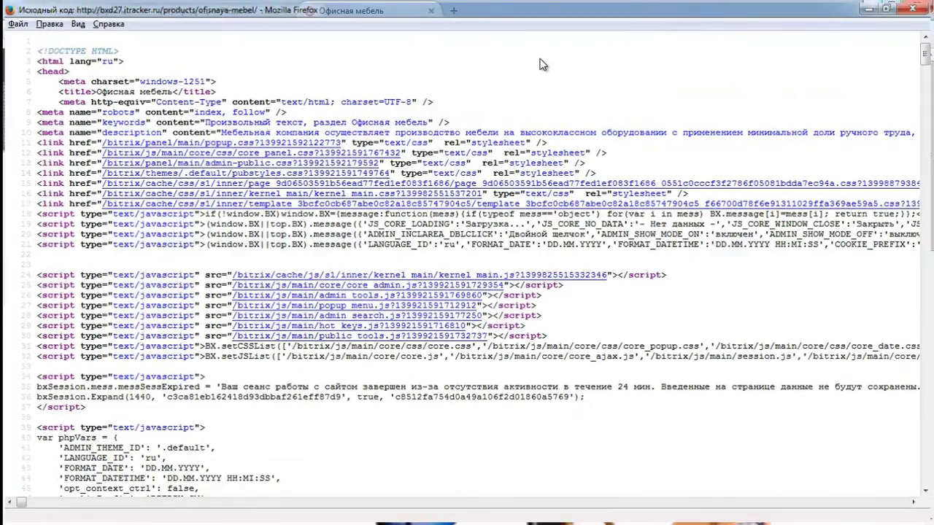
- Open the title and properties of the current catalog page, review them, and close them without changes
{"action": "left_click", "coordinate": [167, 146]}
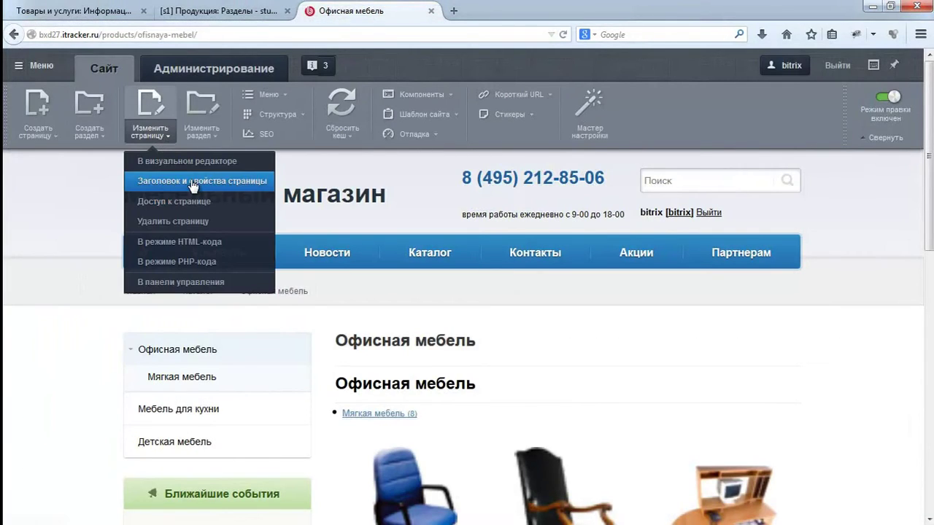
{"action": "left_click", "coordinate": [142, 184]}
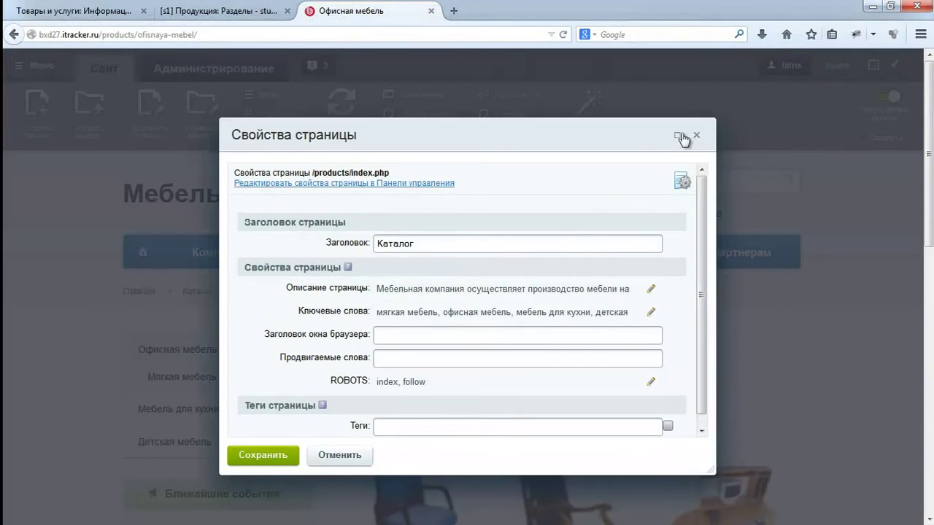
{"action": "left_click", "coordinate": [696, 135]}
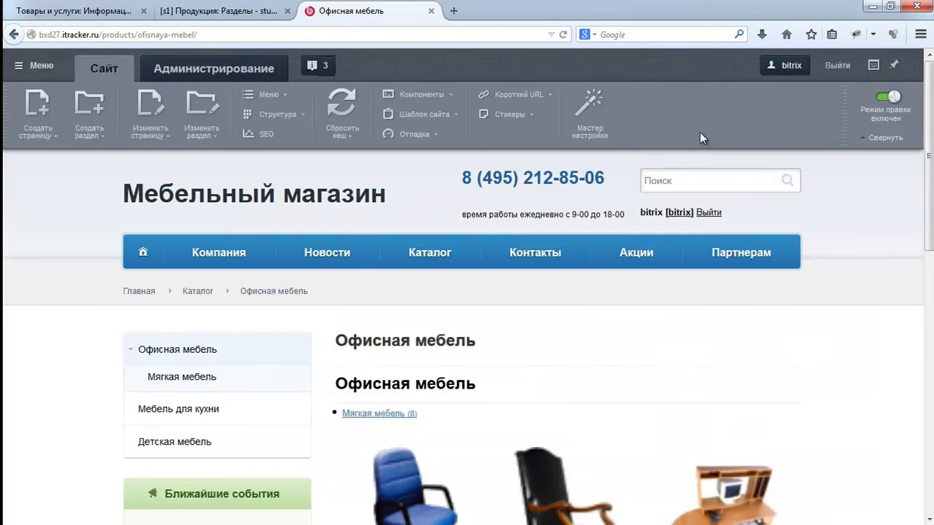
- Open the Мебель для кухни catalog page, check the keywords meta tag in its source code, and close the source window
{"action": "left_click", "coordinate": [194, 410]}
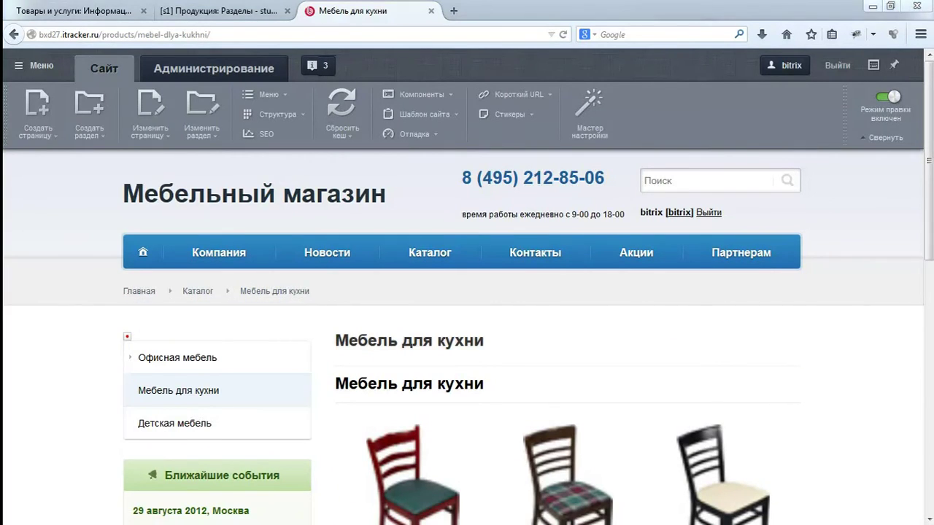
{"action": "key", "text": "ctrl+u"}
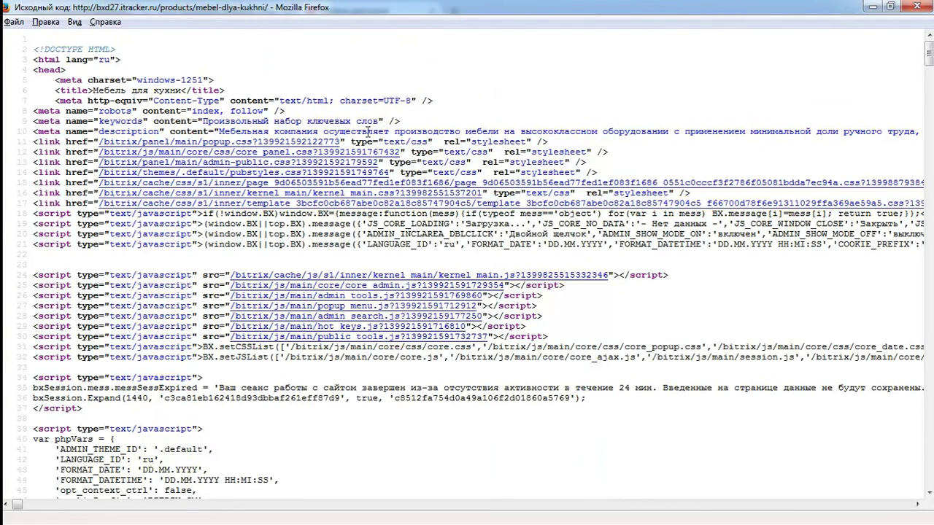
{"action": "left_click", "coordinate": [916, 7]}
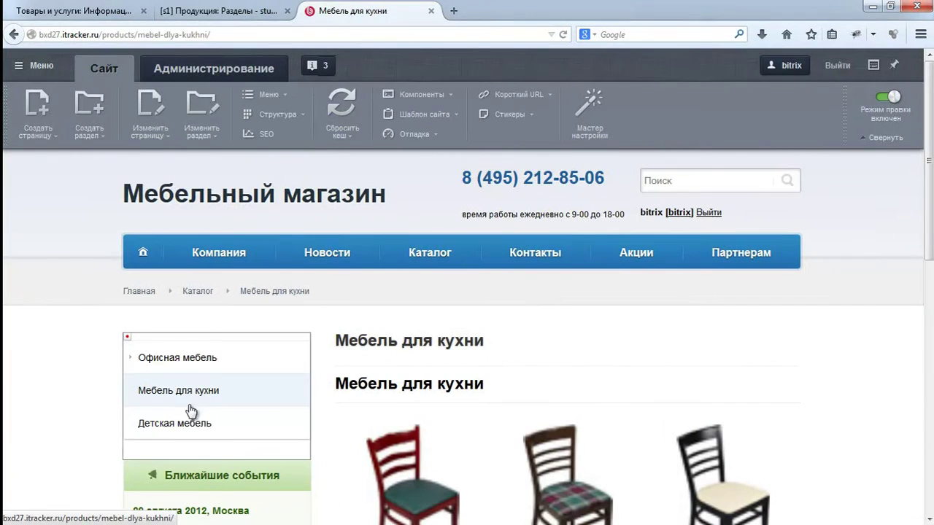
- Open the Детская мебель catalog page, check the keywords meta tag in its source code, and close the source window
{"action": "left_click", "coordinate": [191, 434]}
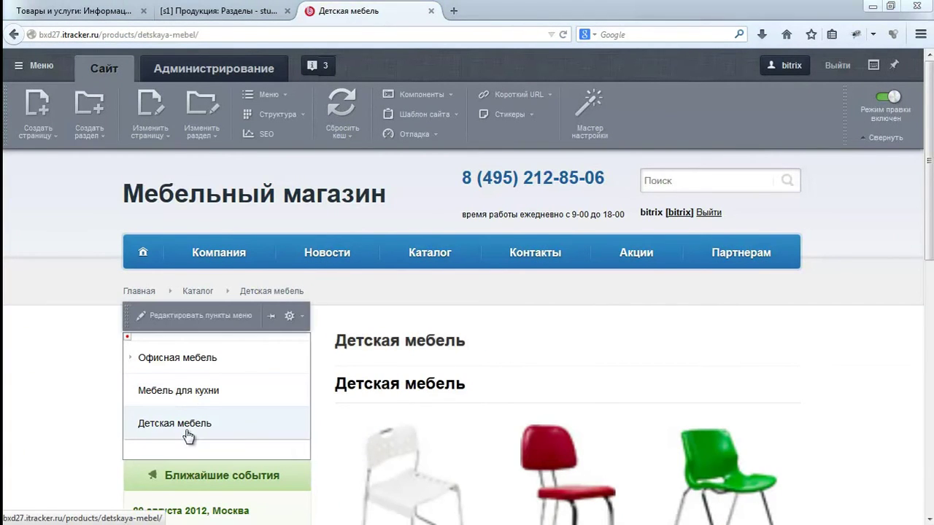
{"action": "key", "text": "ctrl+u"}
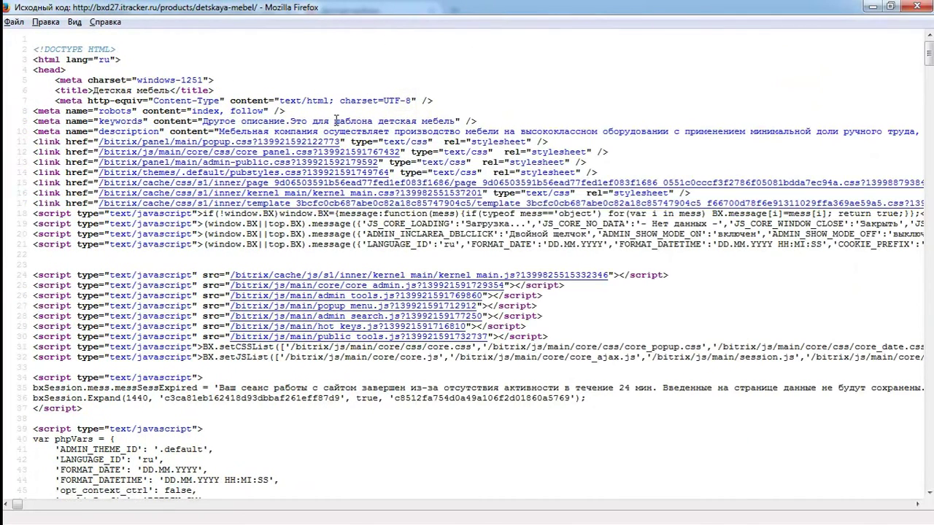
{"action": "left_click", "coordinate": [916, 6]}
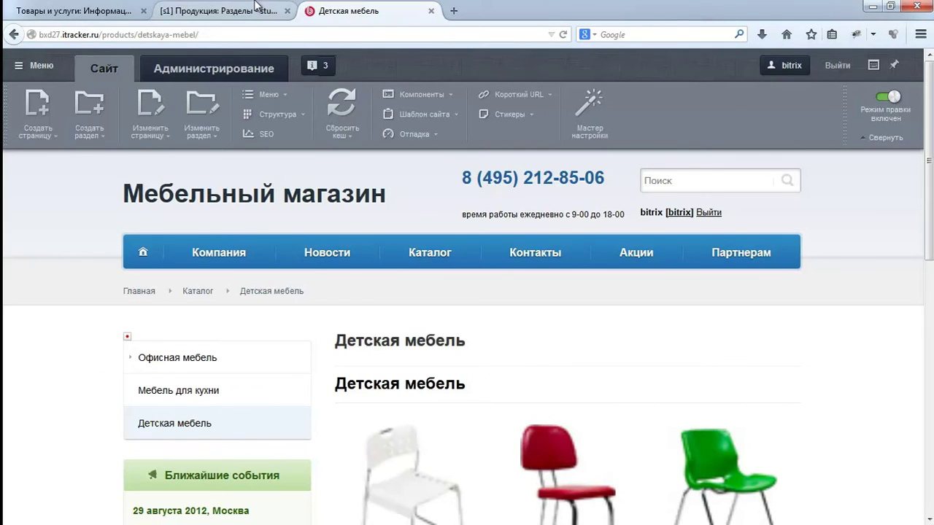
- Return to the administration section and open the SEO settings of the Продукция information block under Товары и услуги
{"action": "left_click", "coordinate": [268, 6]}
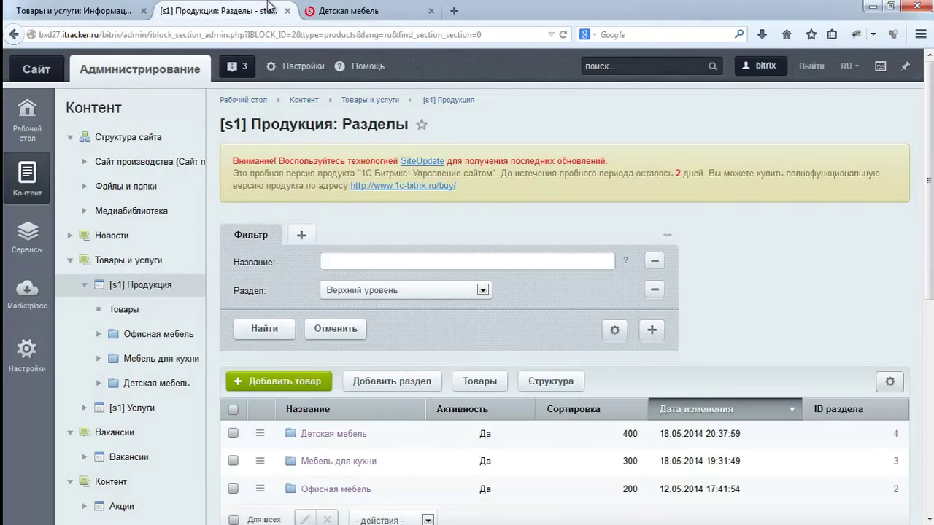
{"action": "scroll", "coordinate": [117, 323], "scroll_direction": "down", "scroll_amount": 5}
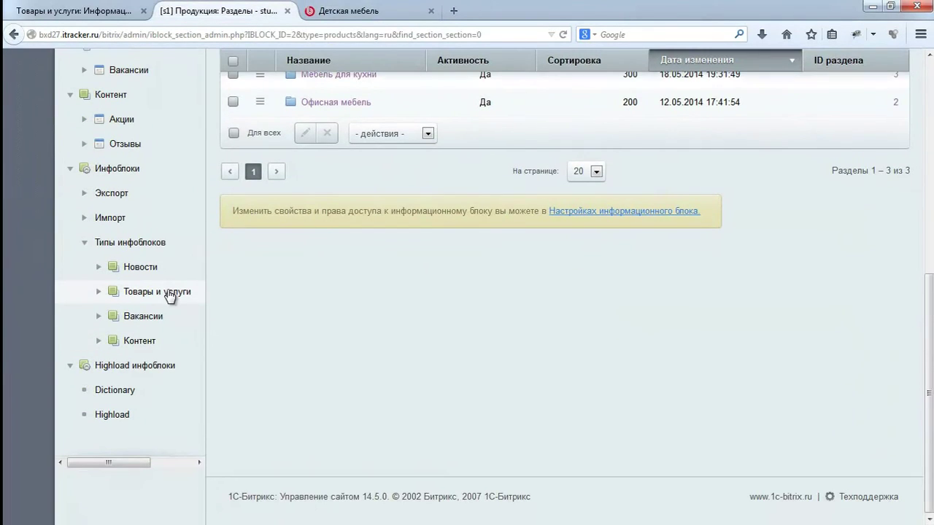
{"action": "left_click", "coordinate": [167, 292]}
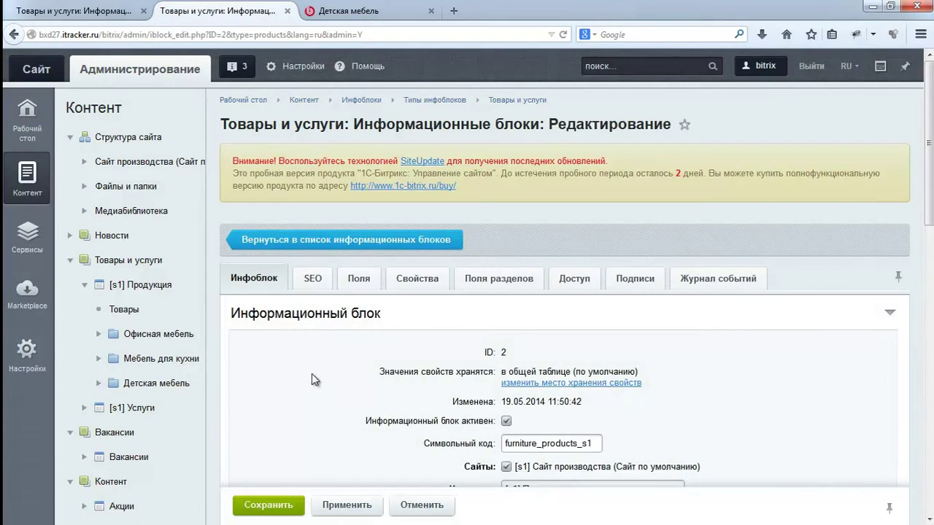
{"action": "left_click", "coordinate": [314, 274]}
- Copy the elements' META TITLE template "{=this.Name} - {=parent.Name} - Мебельный магазин" into the TITLE template for element detail pictures and apply the change
{"action": "scroll", "coordinate": [332, 290], "scroll_direction": "down", "scroll_amount": 3}
{"action": "scroll", "coordinate": [330, 290], "scroll_direction": "down", "scroll_amount": 3}
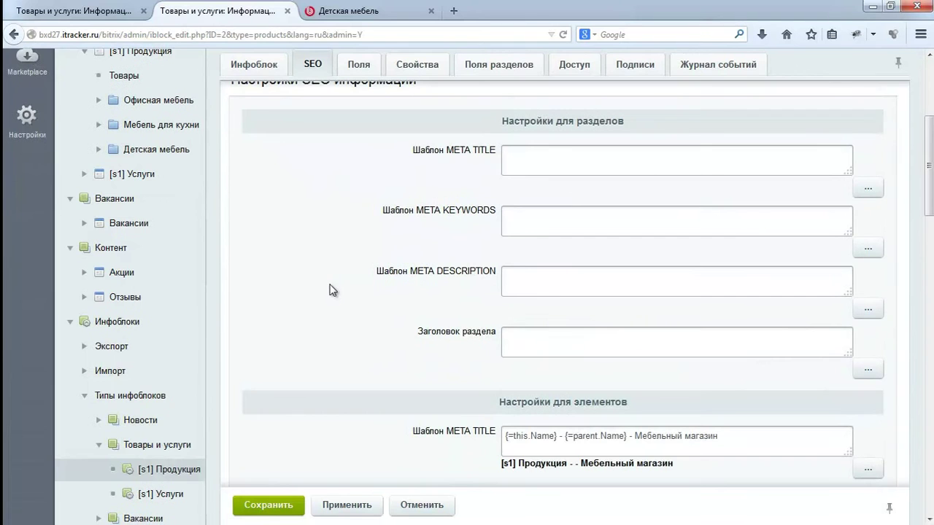
{"action": "scroll", "coordinate": [329, 292], "scroll_direction": "down", "scroll_amount": 1}
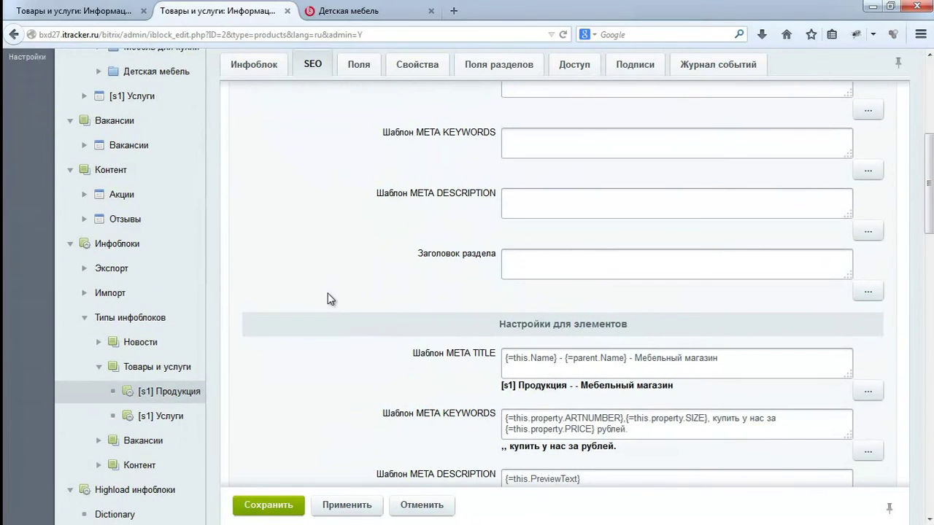
{"action": "scroll", "coordinate": [328, 298], "scroll_direction": "down", "scroll_amount": 1}
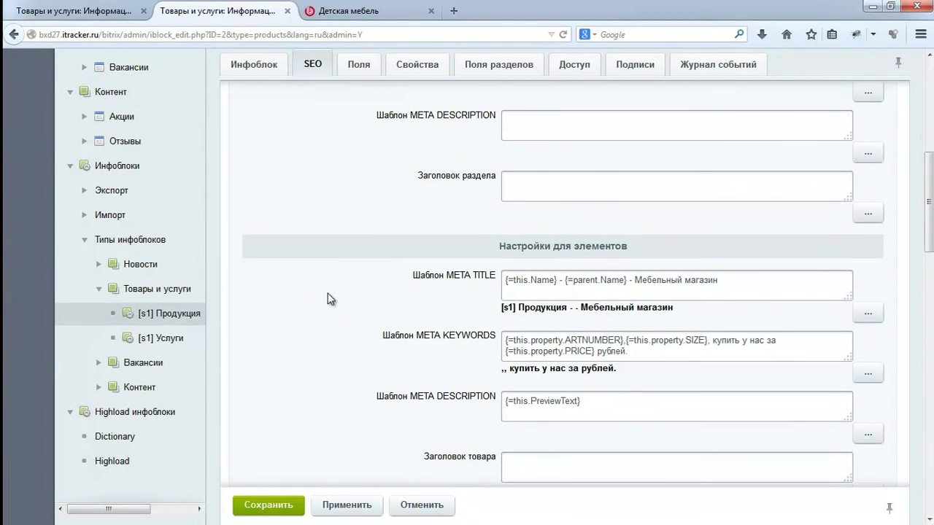
{"action": "left_click_drag", "start_coordinate": [740, 285], "coordinate": [479, 279]}
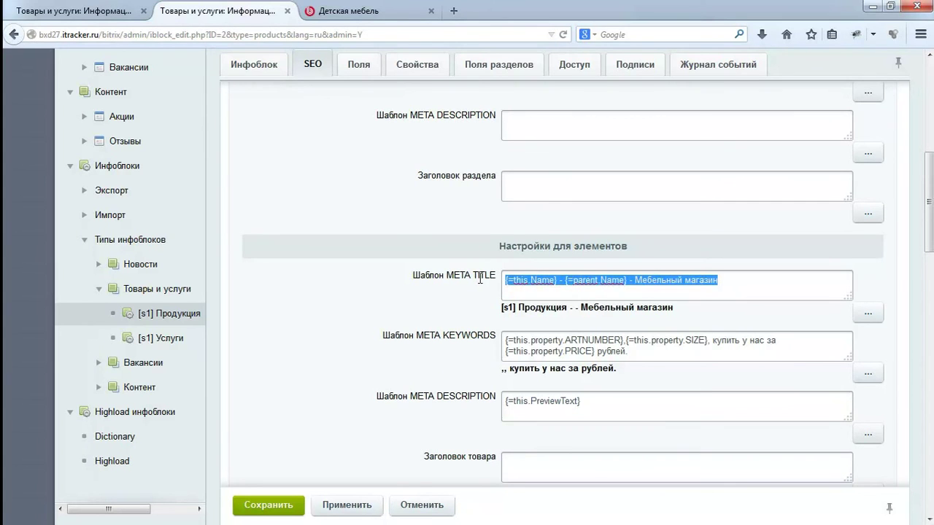
{"action": "scroll", "coordinate": [370, 242], "scroll_direction": "down", "scroll_amount": 6}
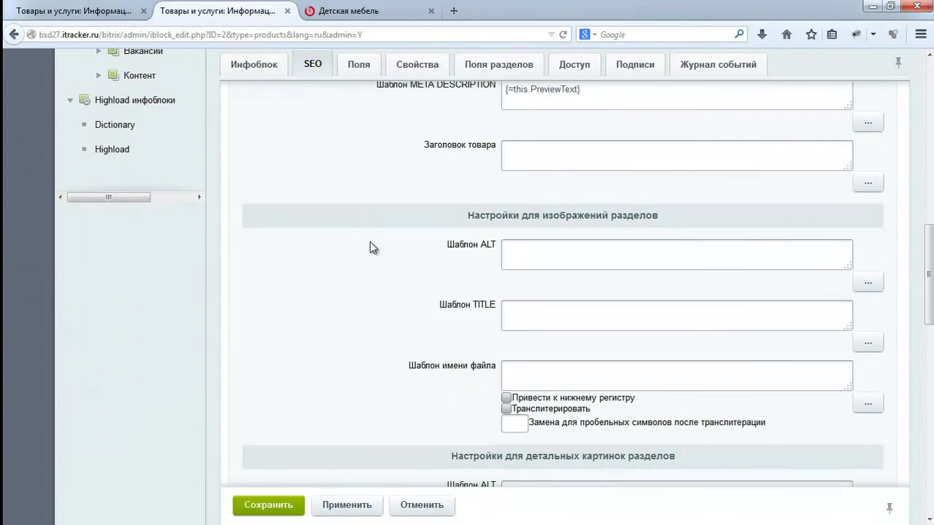
{"action": "scroll", "coordinate": [370, 248], "scroll_direction": "down", "scroll_amount": 4}
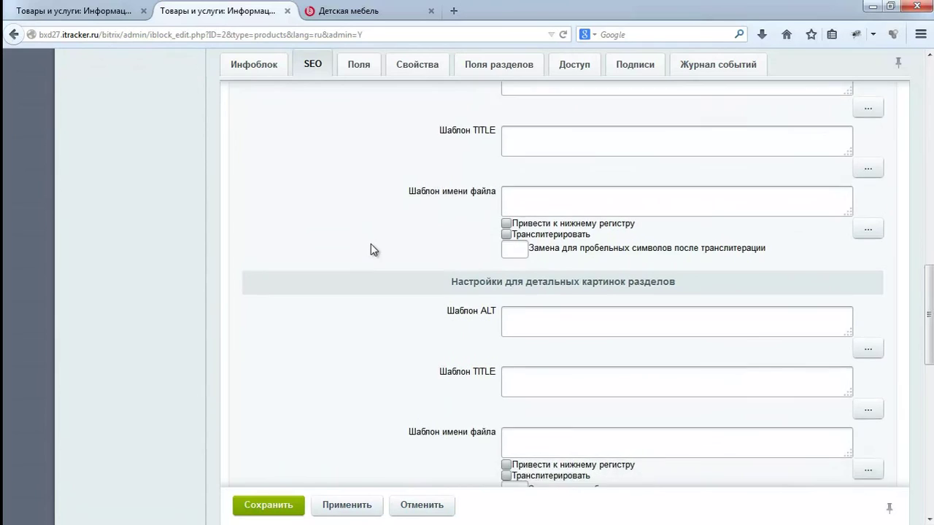
{"action": "scroll", "coordinate": [370, 250], "scroll_direction": "down", "scroll_amount": 4}
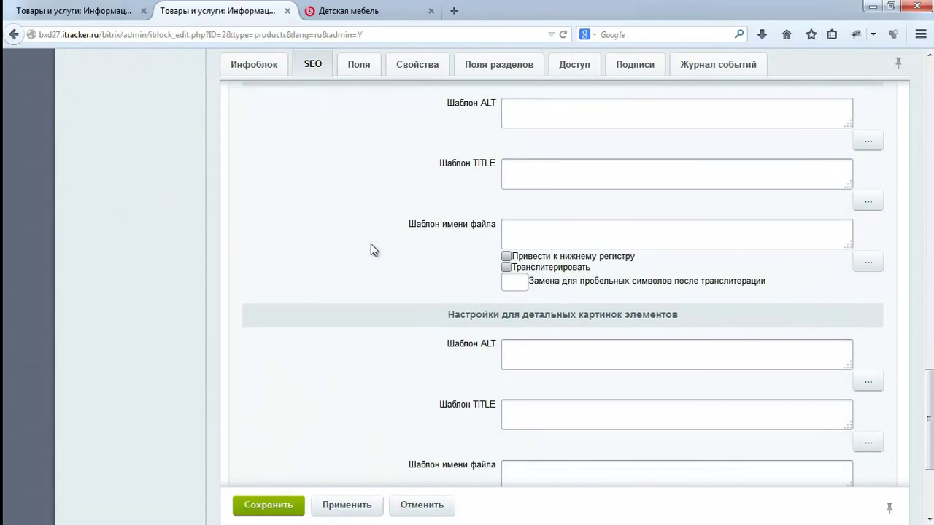
{"action": "scroll", "coordinate": [371, 249], "scroll_direction": "down", "scroll_amount": 1}
{"action": "left_click", "coordinate": [630, 339]}
{"action": "type", "text": "{=this Name} - {=parent Name} - Мебельный магазин"}
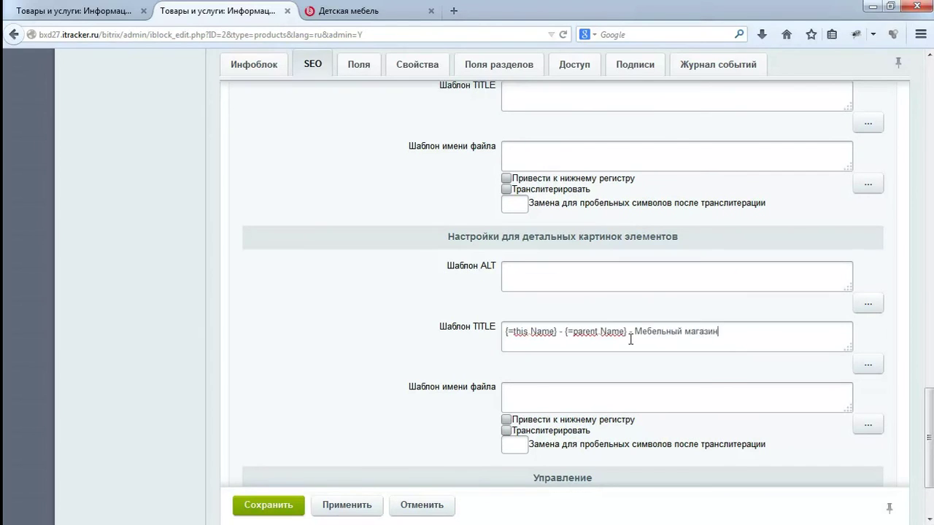
{"action": "left_click", "coordinate": [357, 509]}
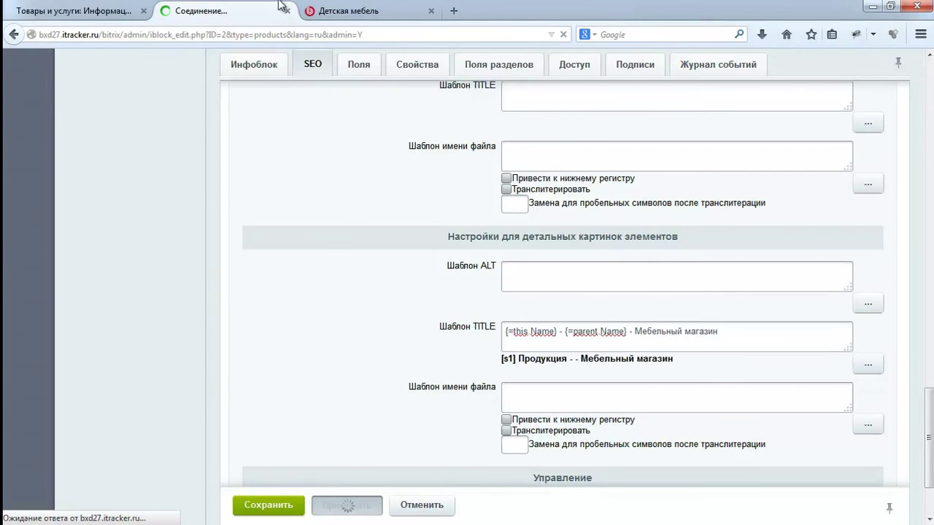
- Open the Плутон product page in the site's Офисная мебель section and check the title of its detail picture
{"action": "left_click", "coordinate": [367, 9]}
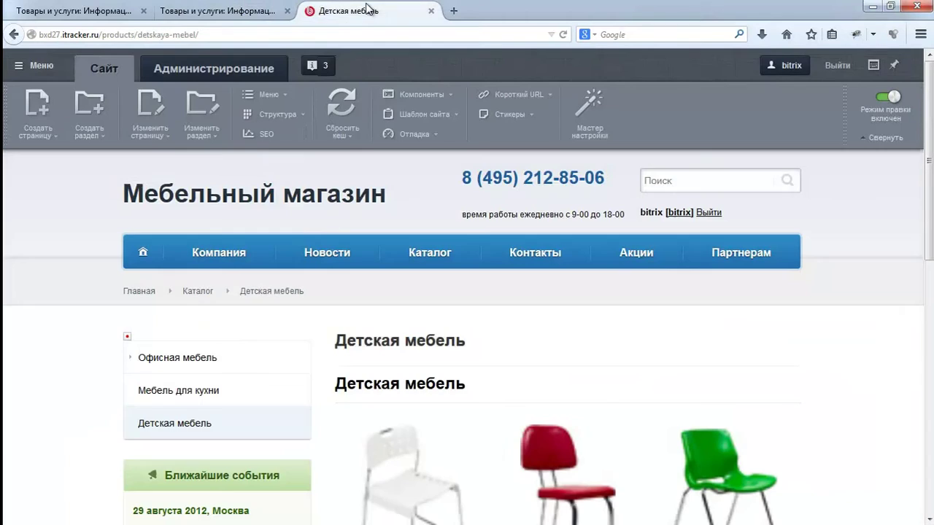
{"action": "left_click", "coordinate": [166, 360]}
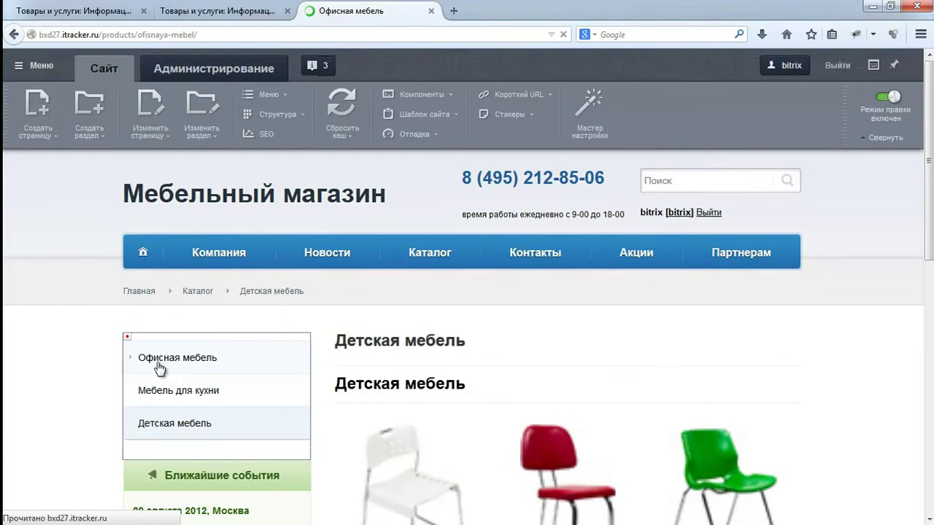
{"action": "left_click", "coordinate": [401, 489]}
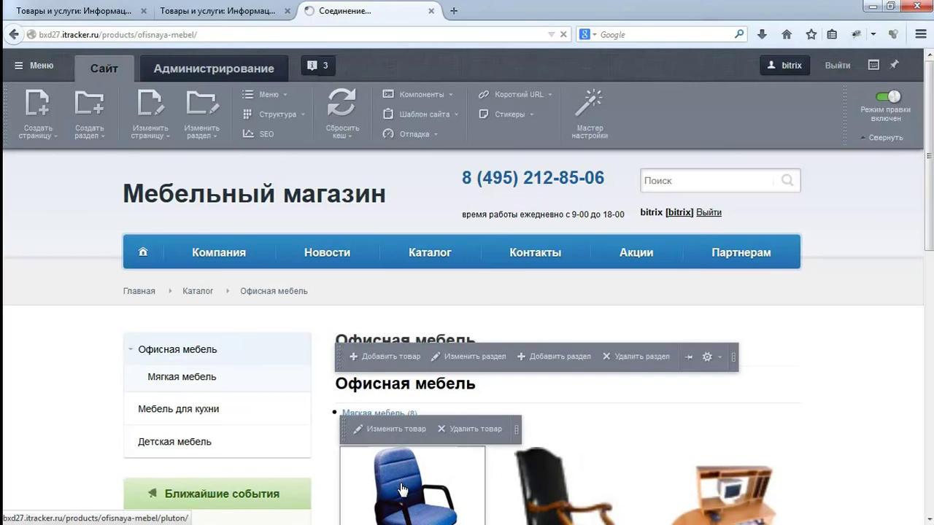
{"action": "scroll", "coordinate": [672, 386], "scroll_direction": "down", "scroll_amount": 3}
{"action": "mouse_move", "coordinate": [432, 270]}
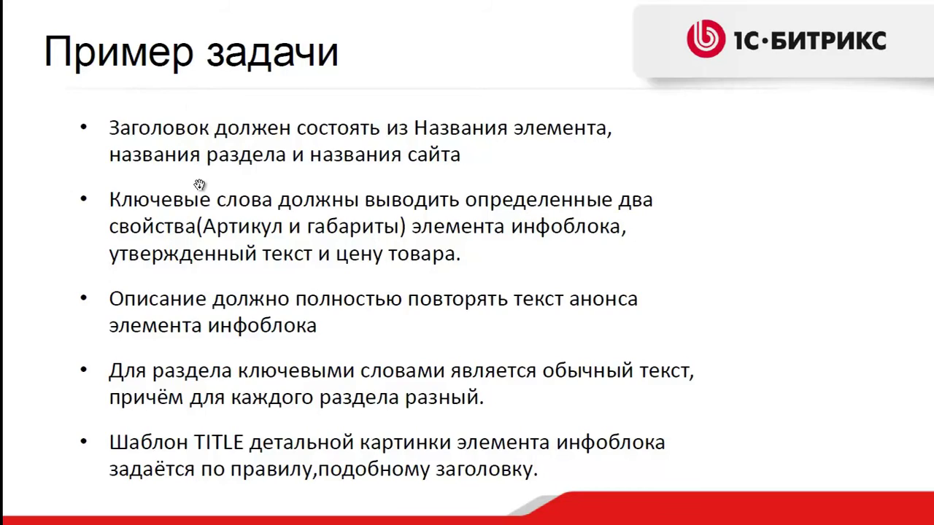
{"action": "key", "text": "Right"}
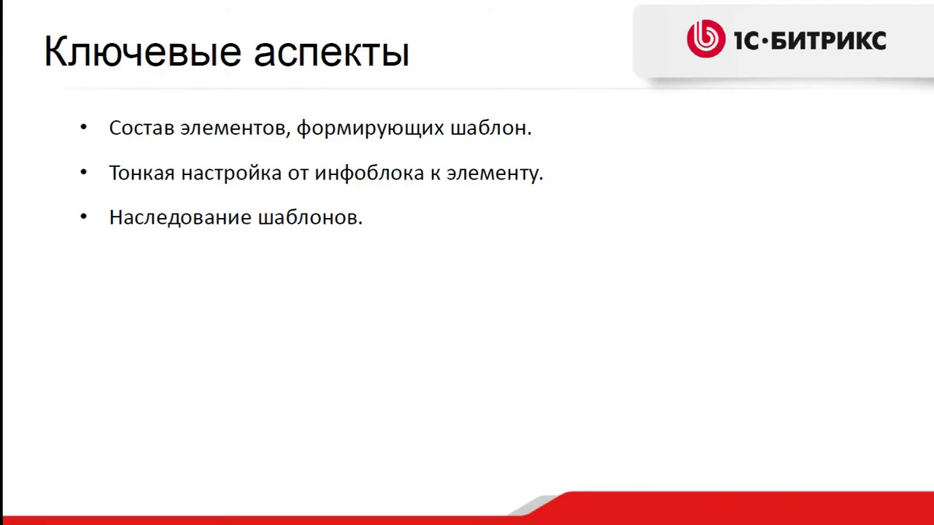
- Return to the Продукция information block's SEO settings and review the substitution fields available for the sections' META TITLE template
{"action": "key", "text": "alt+Tab"}
{"action": "left_click", "coordinate": [240, 8]}
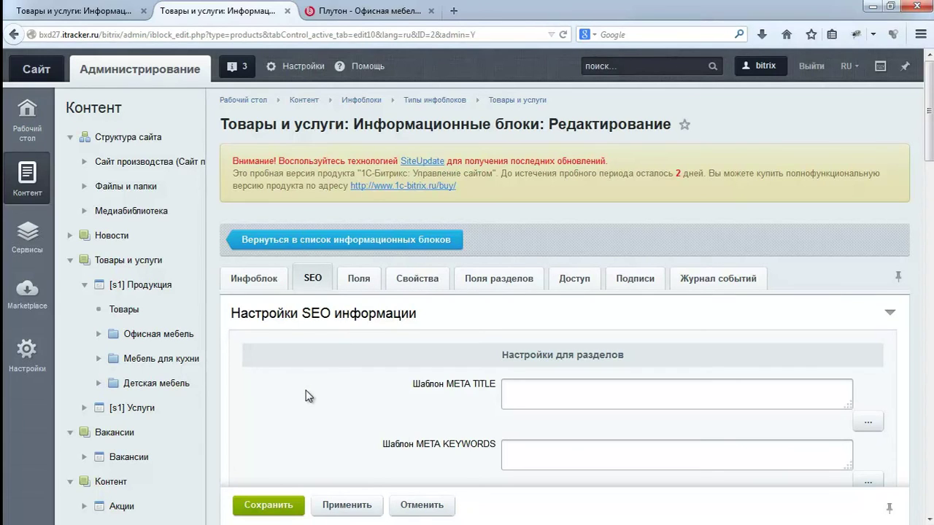
{"action": "scroll", "coordinate": [307, 395], "scroll_direction": "down", "scroll_amount": 2}
{"action": "left_click", "coordinate": [865, 346]}
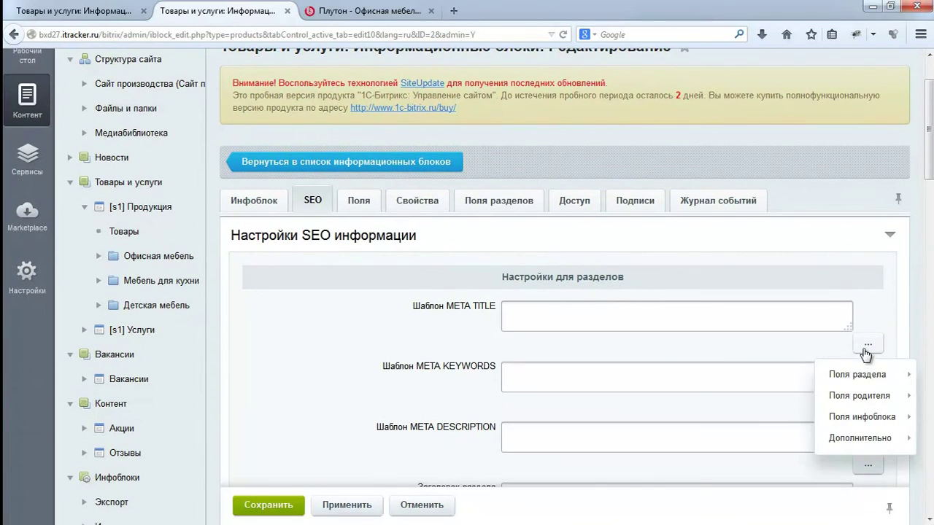
{"action": "mouse_move", "coordinate": [859, 377]}
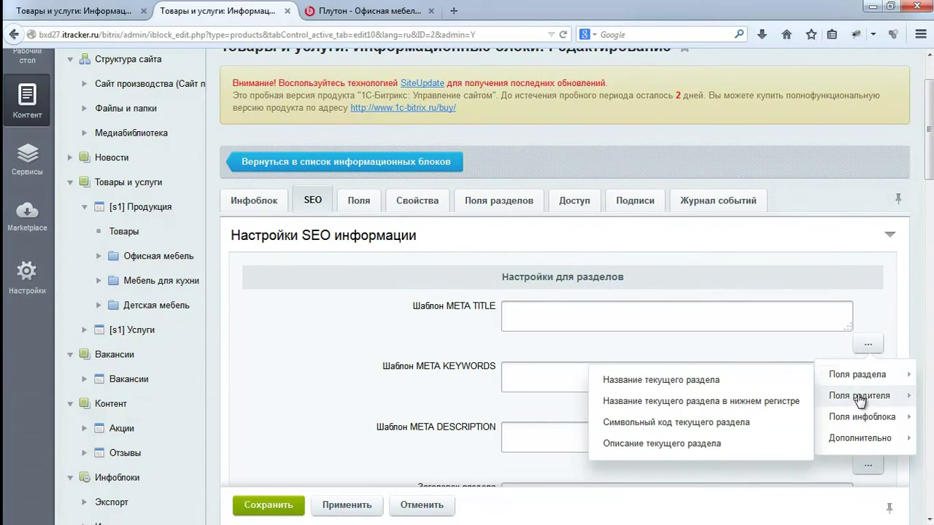
{"action": "mouse_move", "coordinate": [861, 400]}
{"action": "mouse_move", "coordinate": [862, 418]}
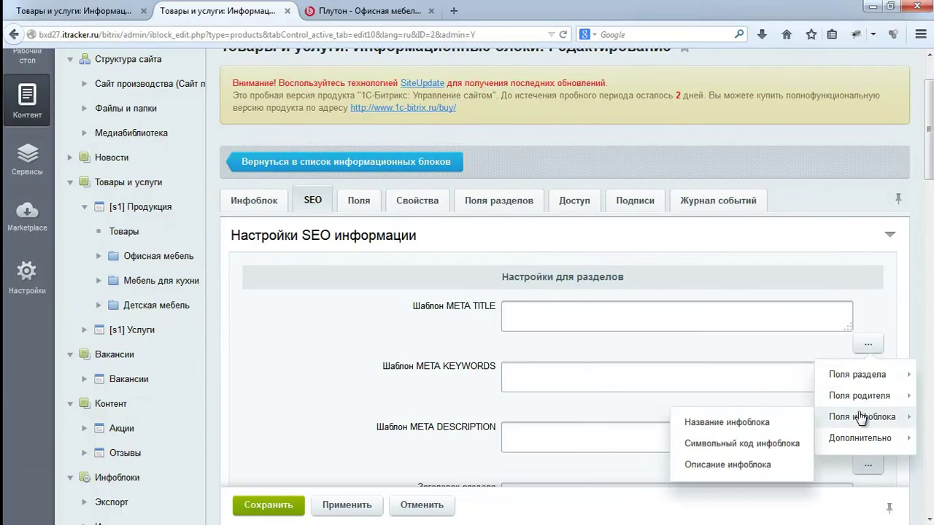
{"action": "mouse_move", "coordinate": [861, 445]}
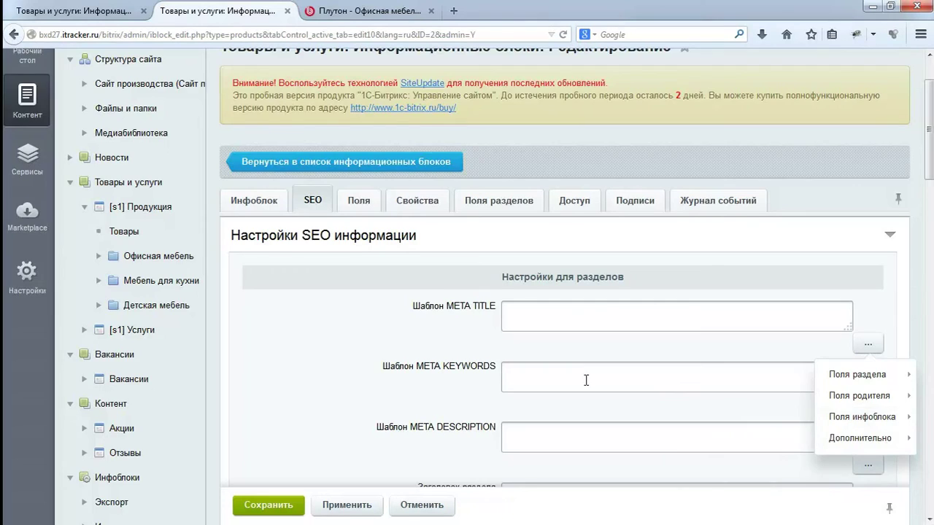
- Review the substitution fields available for the elements' META TITLE template
{"action": "scroll", "coordinate": [585, 379], "scroll_direction": "down", "scroll_amount": 5}
{"action": "left_click", "coordinate": [867, 313]}
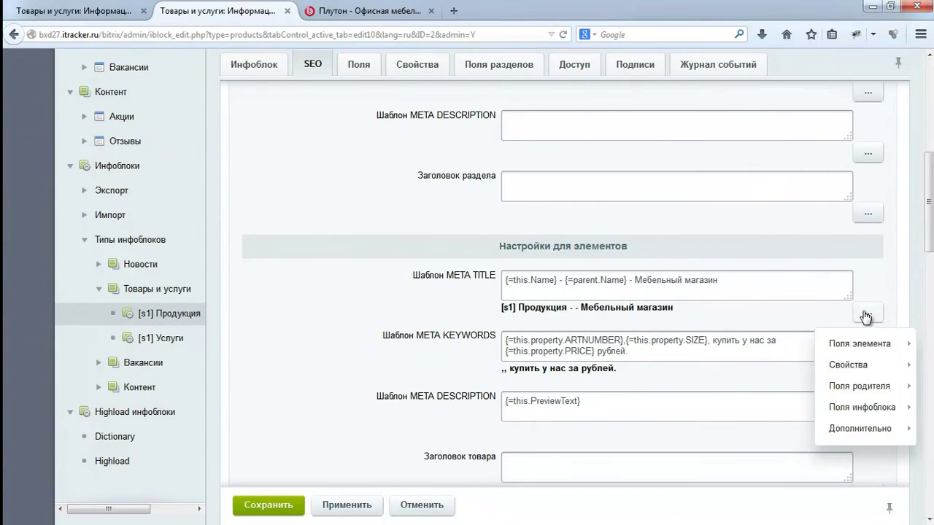
{"action": "mouse_move", "coordinate": [864, 343]}
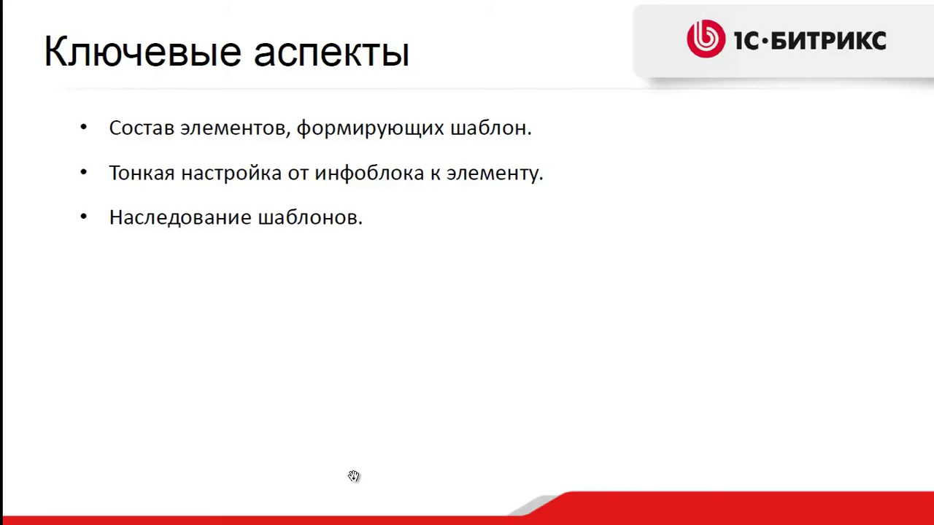
{"action": "left_click", "coordinate": [365, 378]}
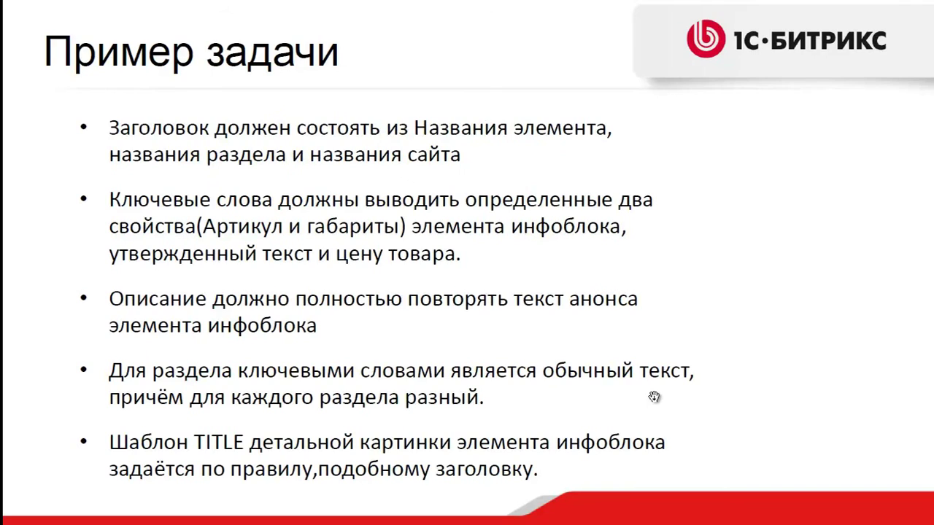
{"action": "key", "text": "Left"}
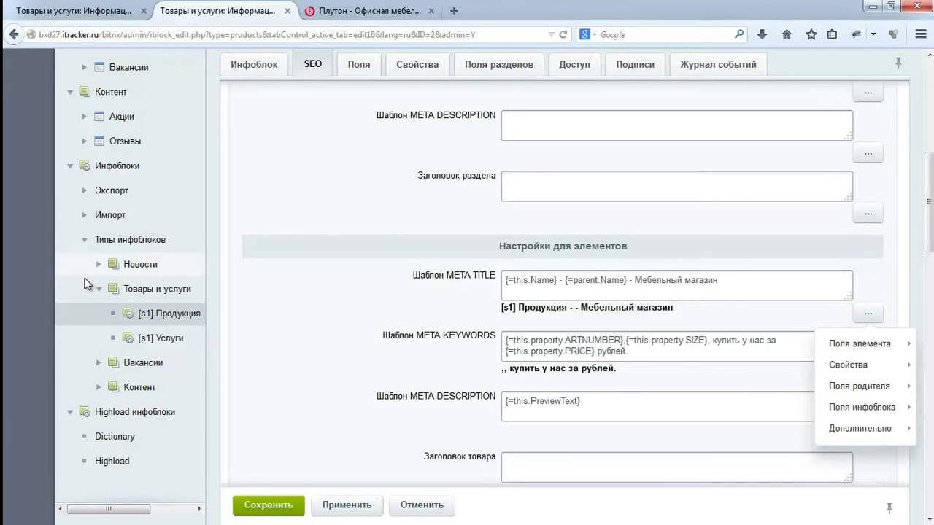
- Open the SEO settings of the product Плутон from the goods list of the Офисная мебель section
{"action": "scroll", "coordinate": [273, 306], "scroll_direction": "up", "scroll_amount": 5}
{"action": "scroll", "coordinate": [269, 314], "scroll_direction": "up", "scroll_amount": 1}
{"action": "left_click", "coordinate": [159, 181]}
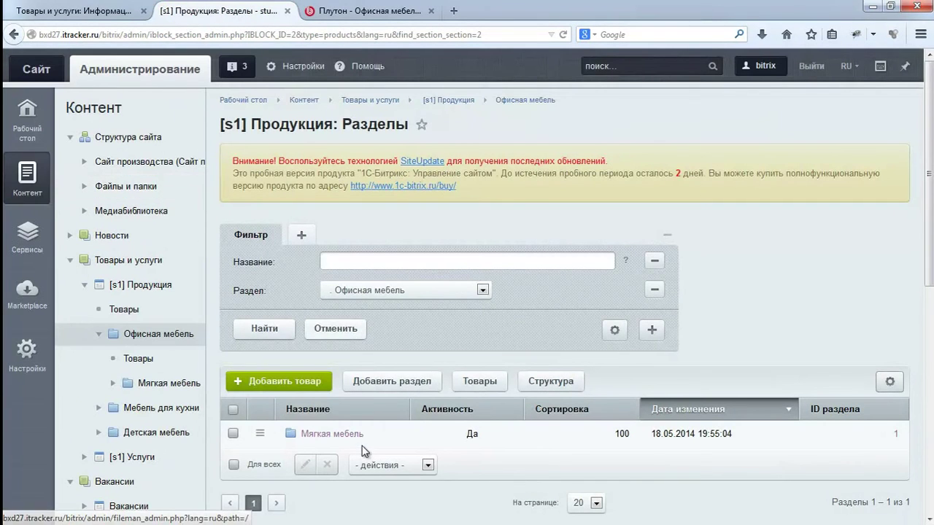
{"action": "left_click", "coordinate": [140, 358]}
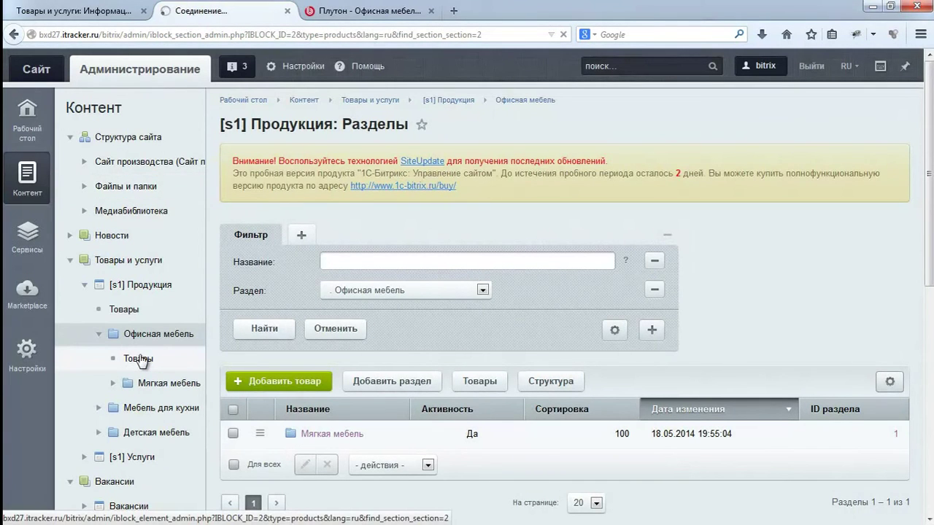
{"action": "scroll", "coordinate": [305, 307], "scroll_direction": "down", "scroll_amount": 2}
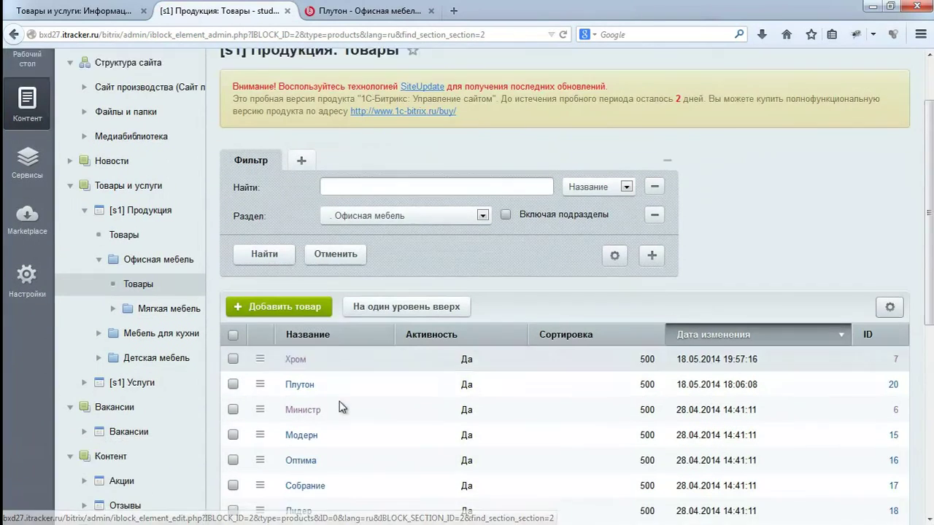
{"action": "left_click", "coordinate": [305, 308]}
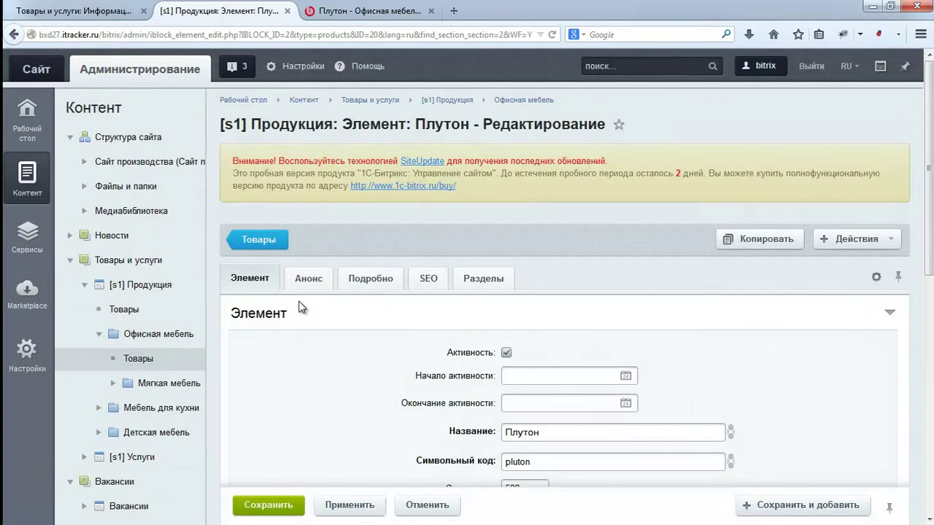
{"action": "left_click", "coordinate": [429, 281]}
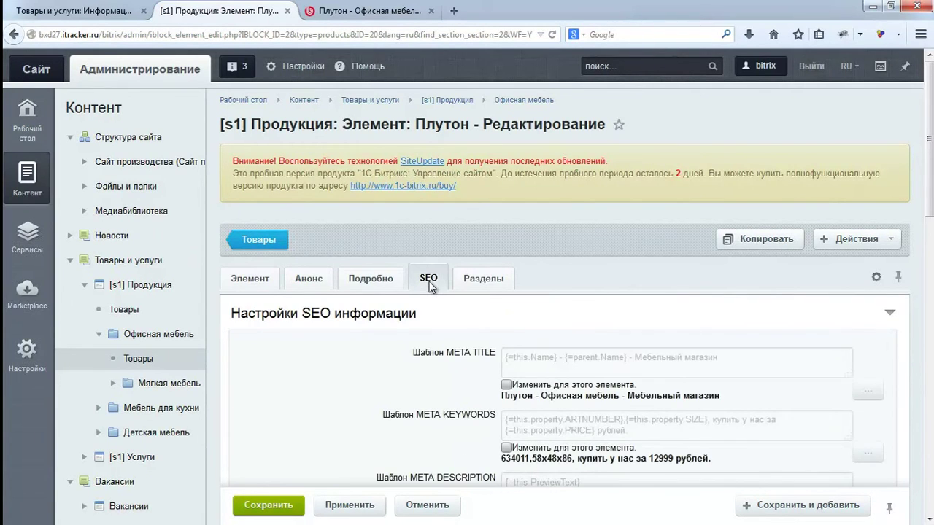
{"action": "scroll", "coordinate": [429, 285], "scroll_direction": "down", "scroll_amount": 3}
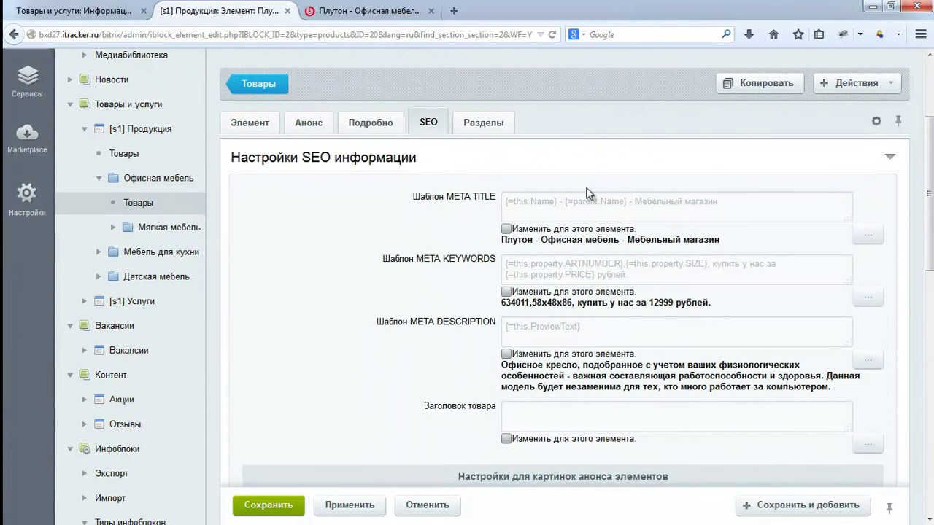
- Override the META TITLE template for Плутон with the Цена property field followed by "рублей - неплохая цена для"
{"action": "left_click", "coordinate": [747, 204]}
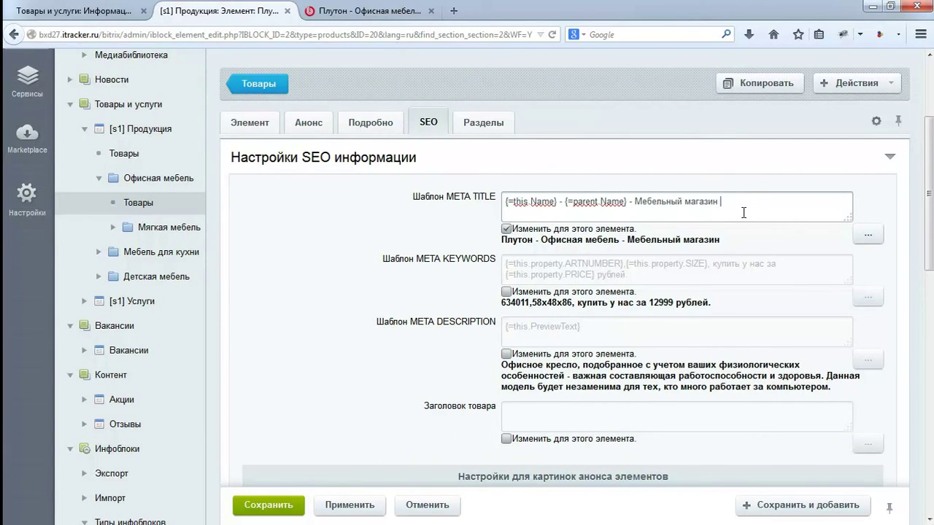
{"action": "key", "text": "ctrl+a"}
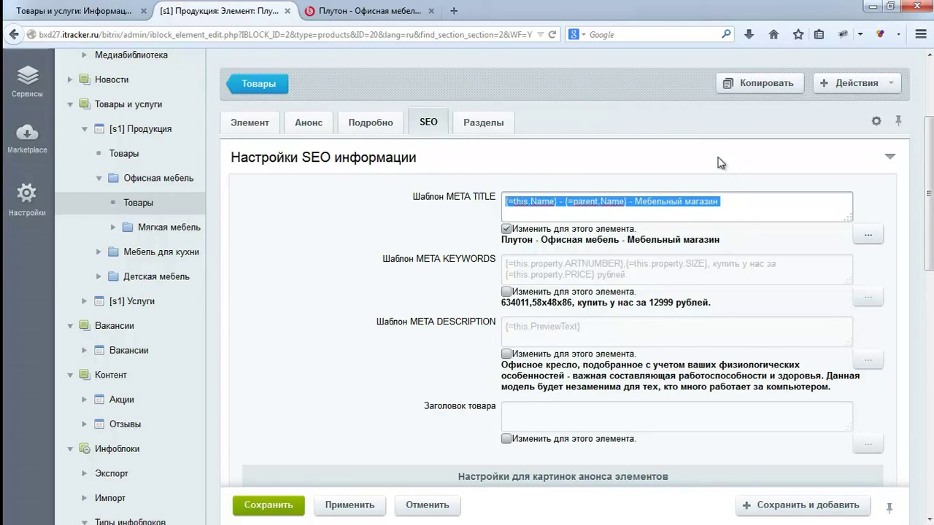
{"action": "key", "text": "BackSpace"}
{"action": "left_click", "coordinate": [868, 234]}
{"action": "mouse_move", "coordinate": [855, 284]}
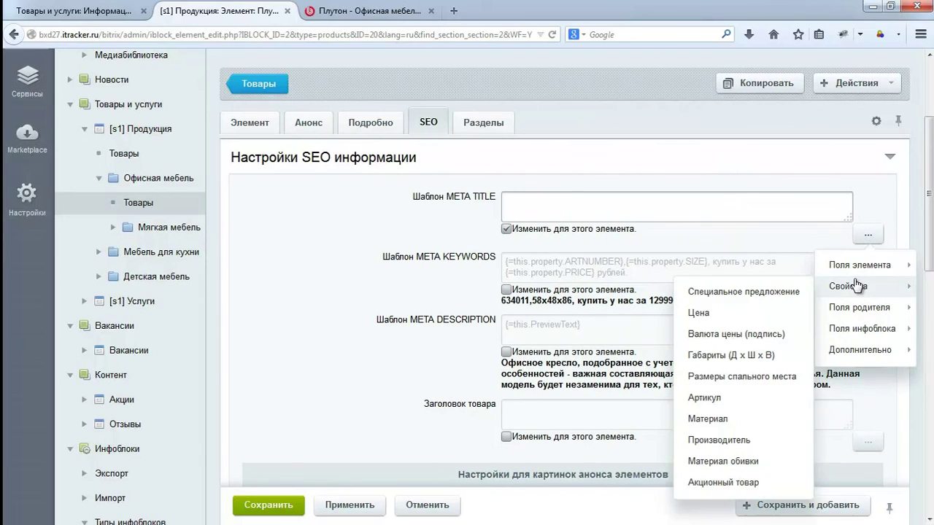
{"action": "left_click", "coordinate": [722, 315]}
{"action": "type", "text": "р"}
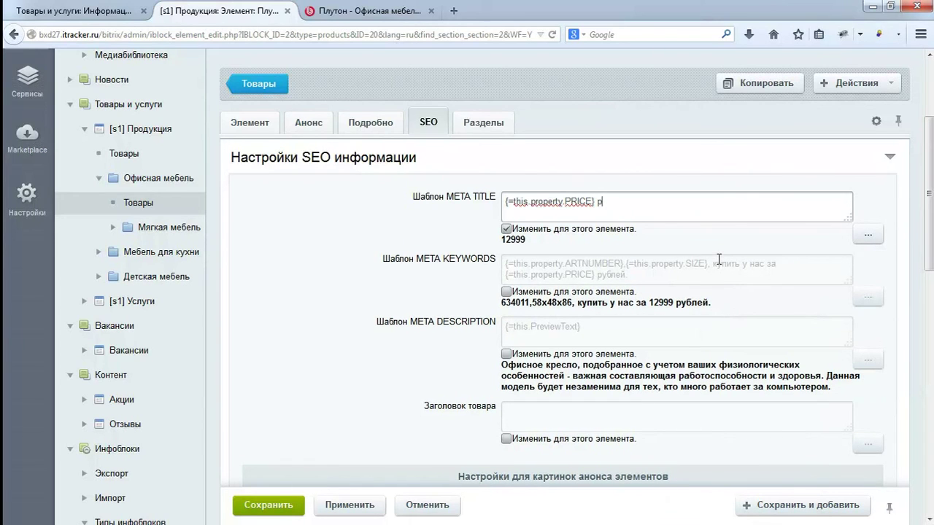
{"action": "type", "text": "ублей - неплохая цена для"}
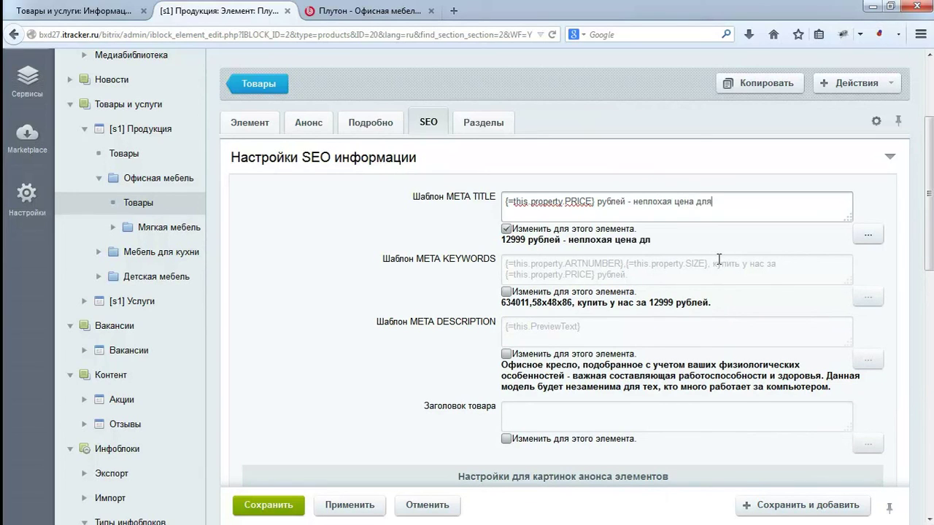
- Append the current element's lowercase name field, {=lower this.Name}, to Плутон's META TITLE template and apply the change
{"action": "left_click", "coordinate": [861, 239]}
{"action": "mouse_move", "coordinate": [827, 266]}
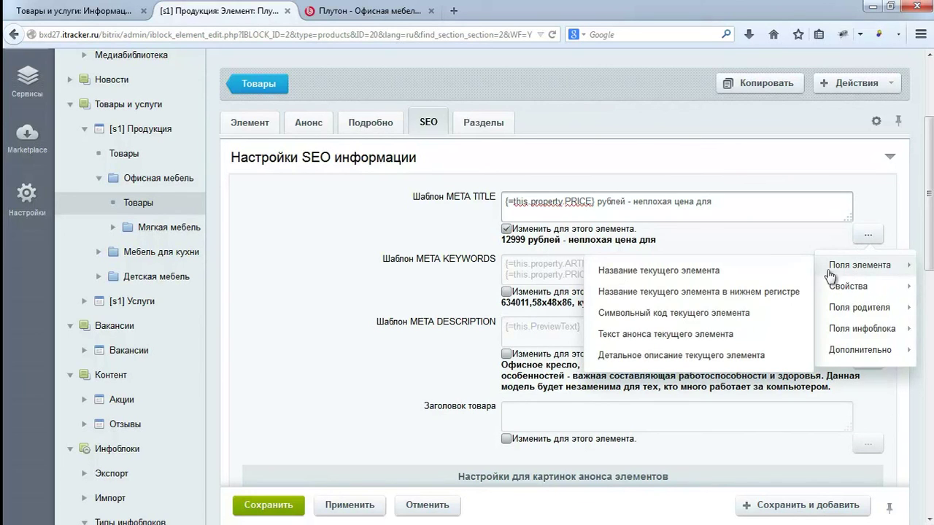
{"action": "left_click", "coordinate": [738, 301]}
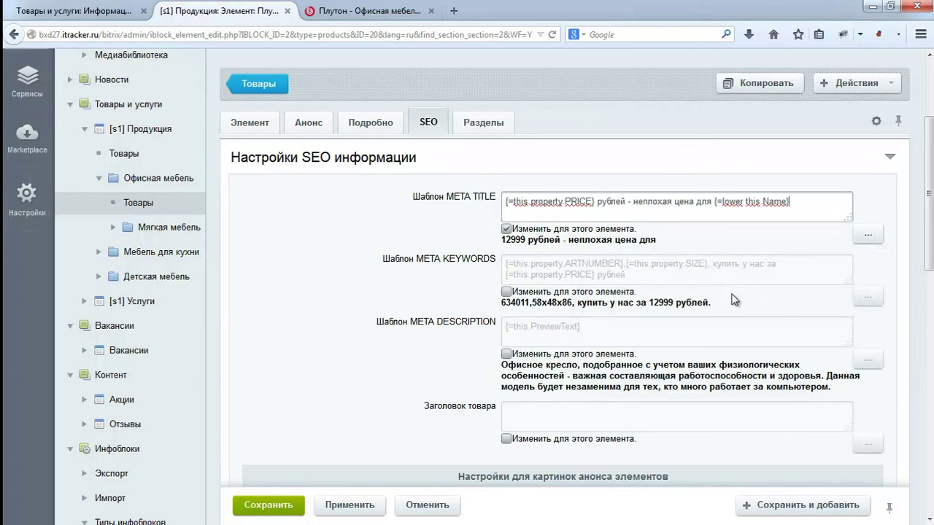
{"action": "left_click", "coordinate": [326, 512]}
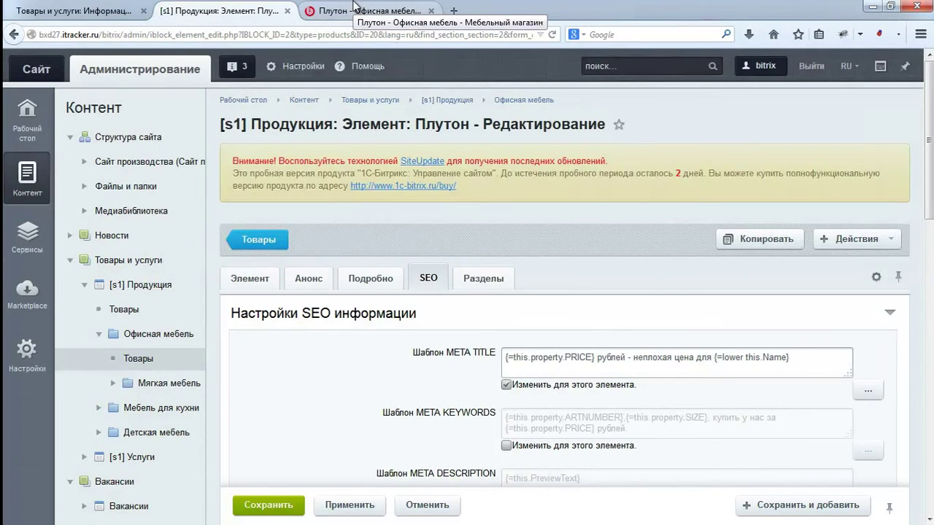
- Reload the Плутон product page on the site and check the title tag in its source code
{"action": "left_click", "coordinate": [354, 4]}
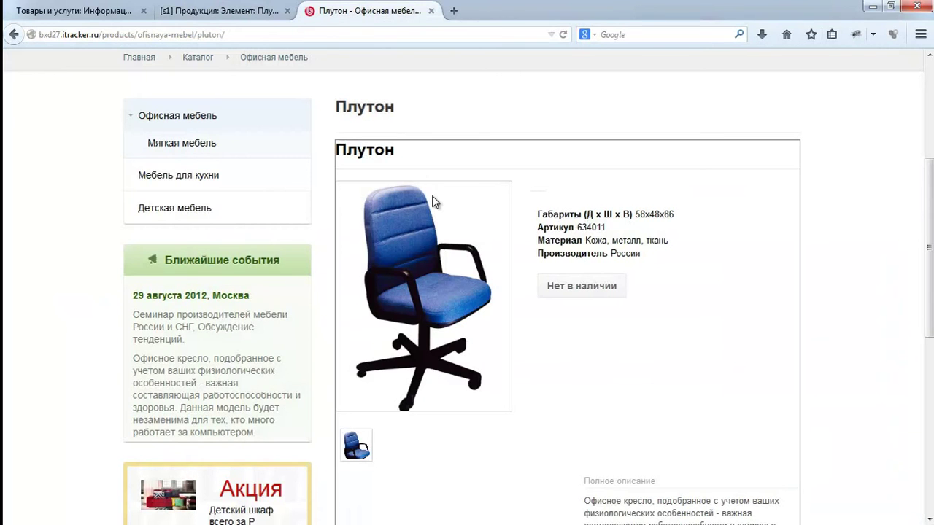
{"action": "key", "text": "F5"}
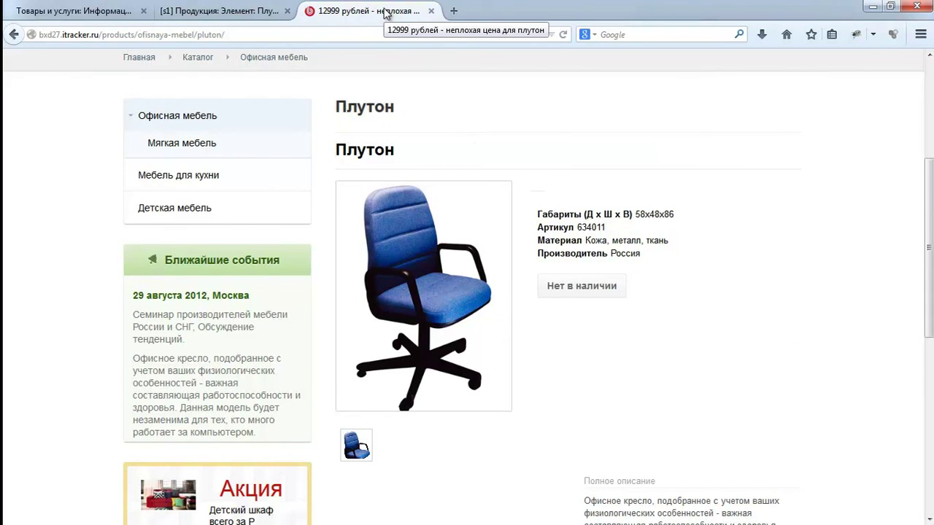
{"action": "key", "text": "ctrl+u"}
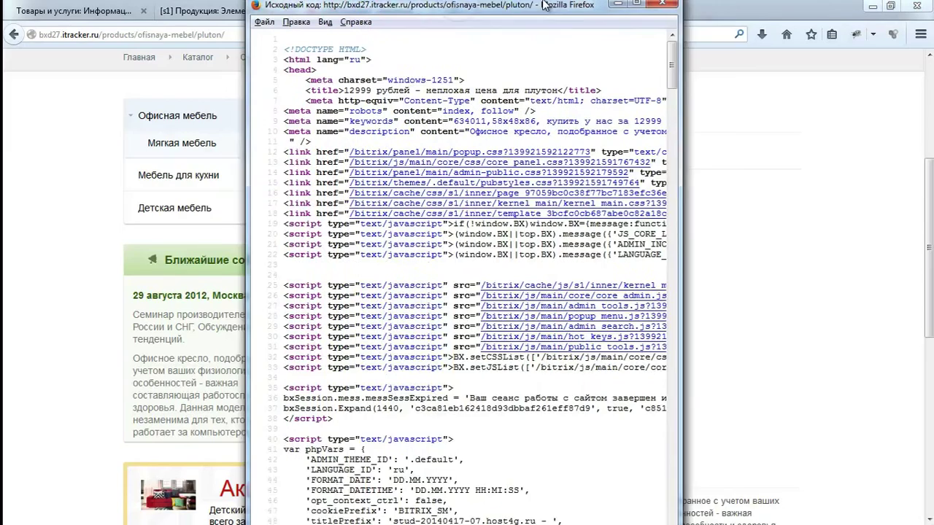
{"action": "double_click", "coordinate": [544, 5]}
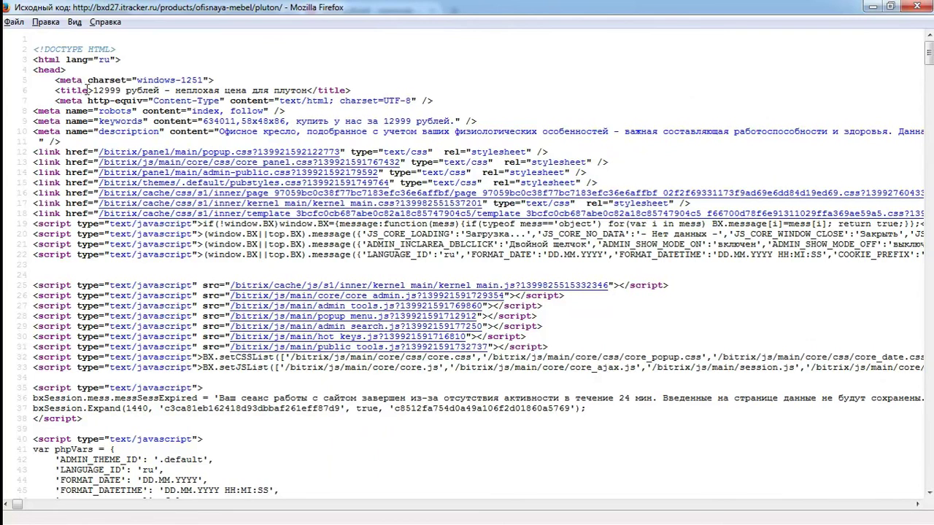
{"action": "left_click_drag", "start_coordinate": [92, 89], "coordinate": [307, 88]}
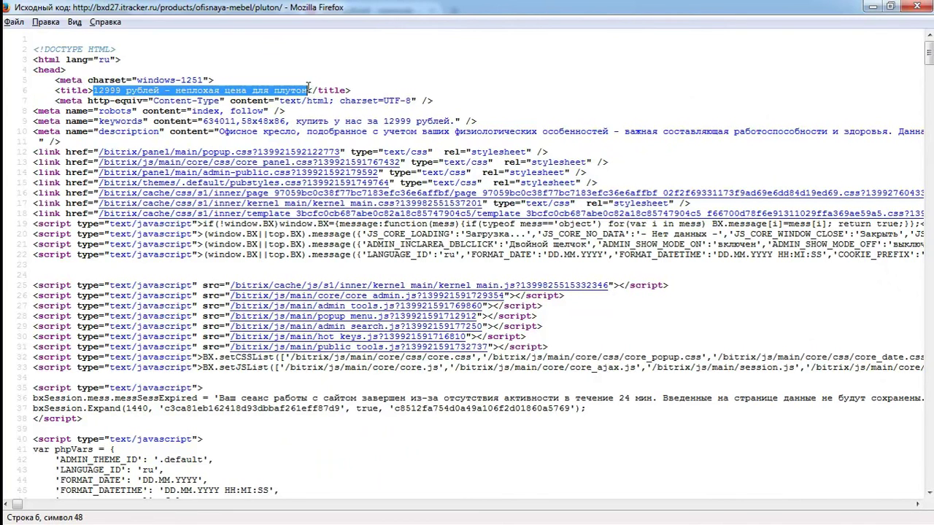
{"action": "left_click", "coordinate": [872, 7]}
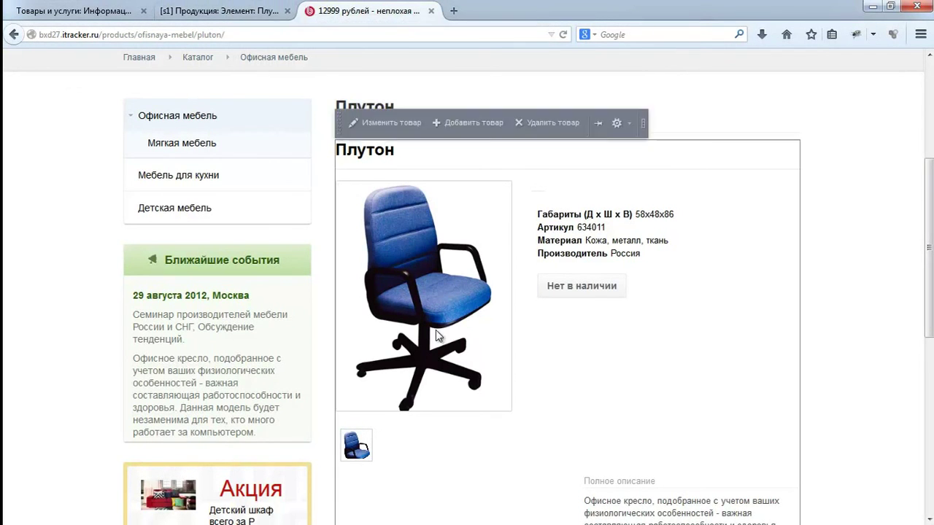
- Open the product Хром in the Офисная мебель section's goods and review its inherited SEO templates
{"action": "left_click", "coordinate": [228, 10]}
{"action": "scroll", "coordinate": [343, 292], "scroll_direction": "down", "scroll_amount": 3}
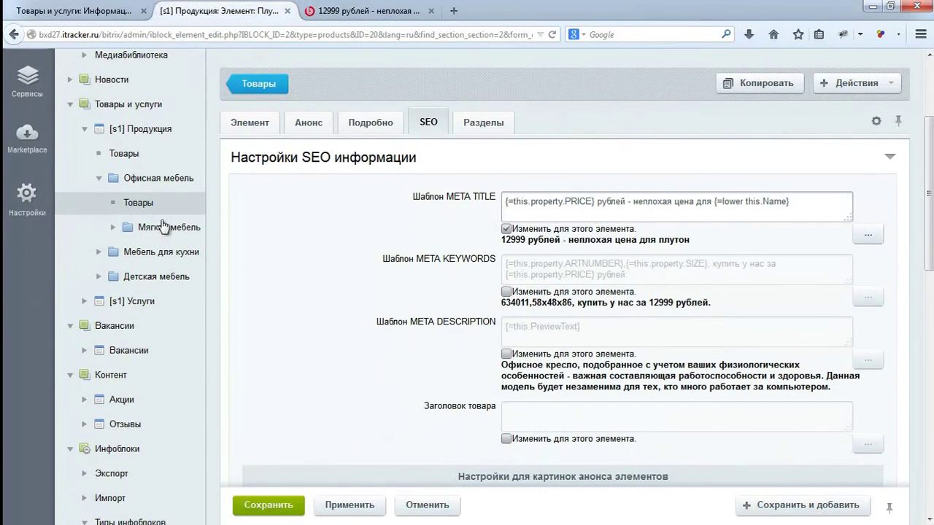
{"action": "left_click", "coordinate": [146, 204]}
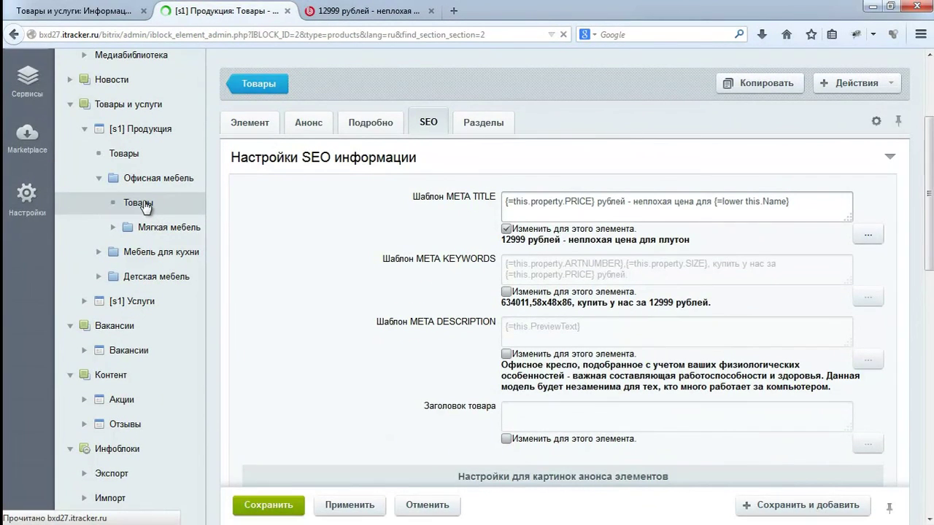
{"action": "scroll", "coordinate": [277, 321], "scroll_direction": "down", "scroll_amount": 2}
{"action": "scroll", "coordinate": [283, 331], "scroll_direction": "down", "scroll_amount": 2}
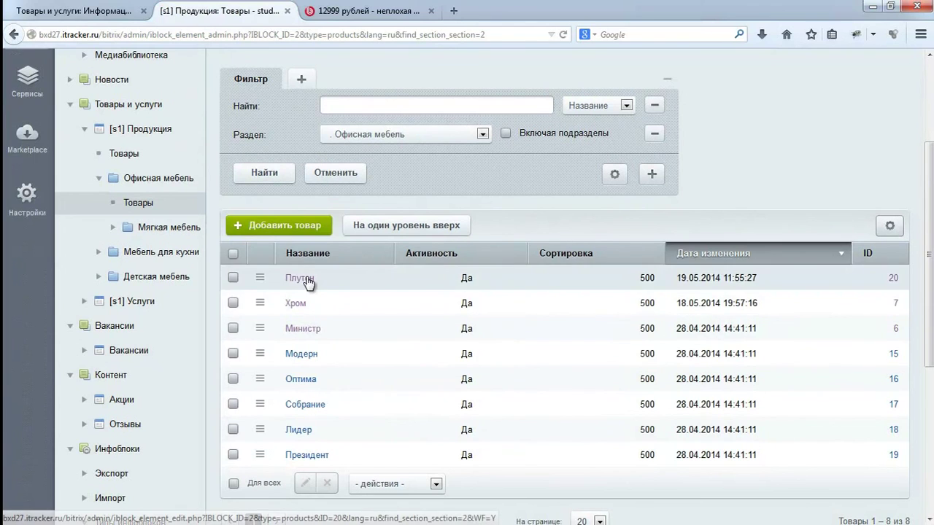
{"action": "left_click", "coordinate": [294, 307]}
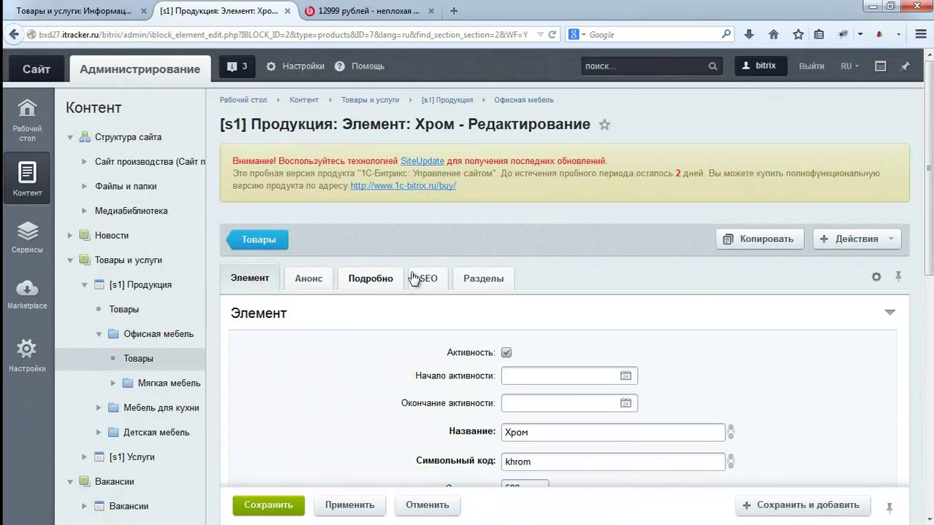
{"action": "left_click", "coordinate": [427, 278]}
{"action": "scroll", "coordinate": [429, 277], "scroll_direction": "down", "scroll_amount": 3}
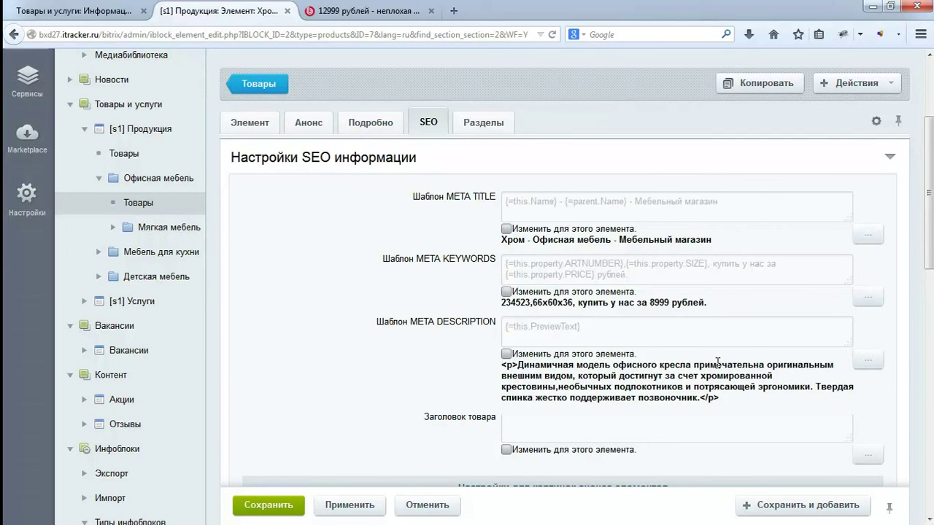
- Open the Продукция sections list in a new tab and edit the Офисная мебель section's SEO settings
{"action": "scroll", "coordinate": [718, 362], "scroll_direction": "up", "scroll_amount": 2}
{"action": "right_click", "coordinate": [179, 257]}
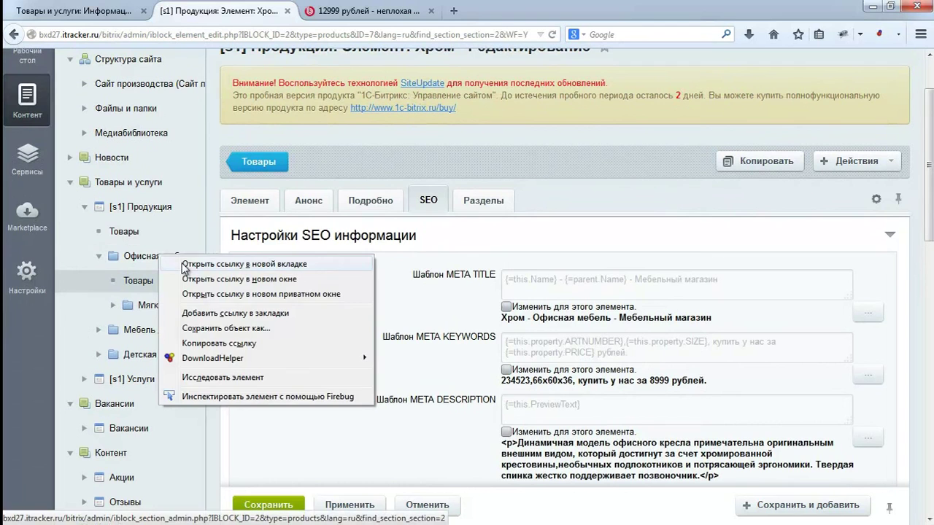
{"action": "key", "text": "Escape"}
{"action": "right_click", "coordinate": [146, 216]}
{"action": "left_click", "coordinate": [186, 224]}
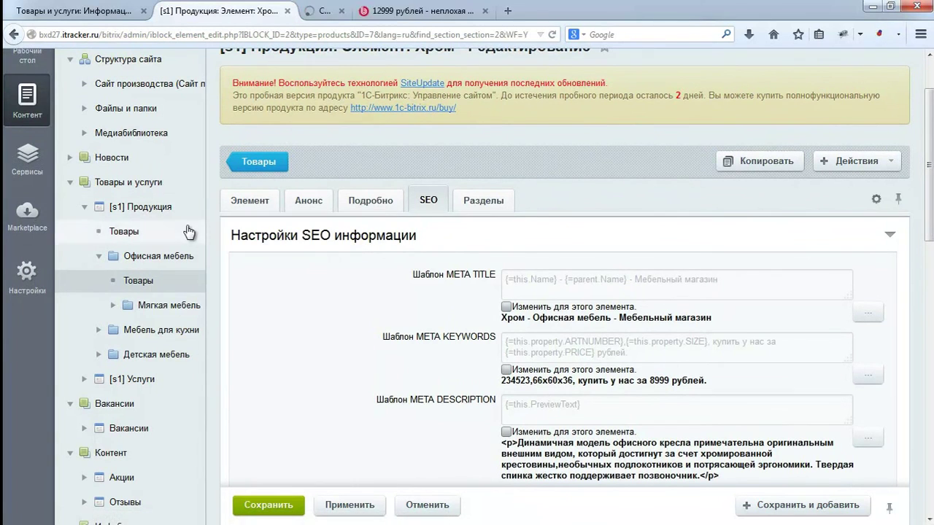
{"action": "left_click", "coordinate": [368, 11]}
{"action": "scroll", "coordinate": [284, 351], "scroll_direction": "down", "scroll_amount": 2}
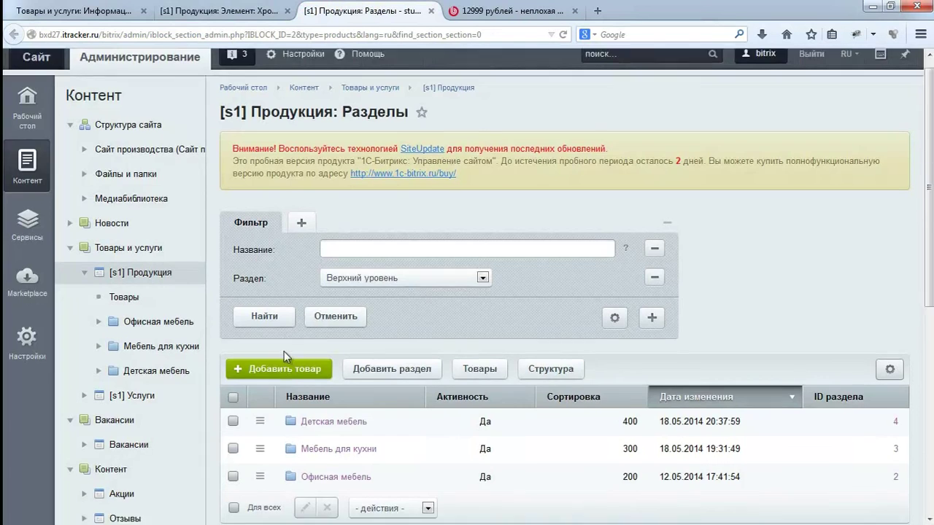
{"action": "left_click", "coordinate": [260, 413]}
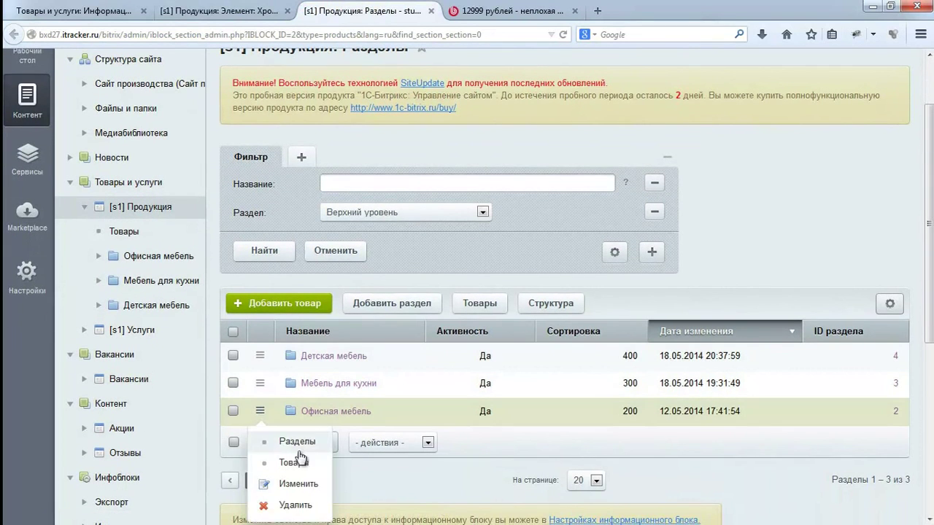
{"action": "left_click", "coordinate": [299, 483]}
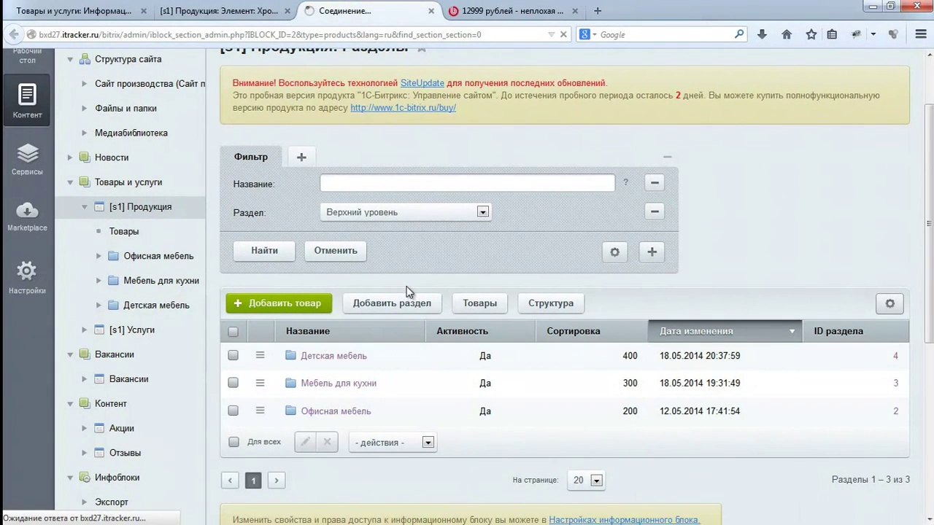
{"action": "scroll", "coordinate": [408, 291], "scroll_direction": "down", "scroll_amount": 2}
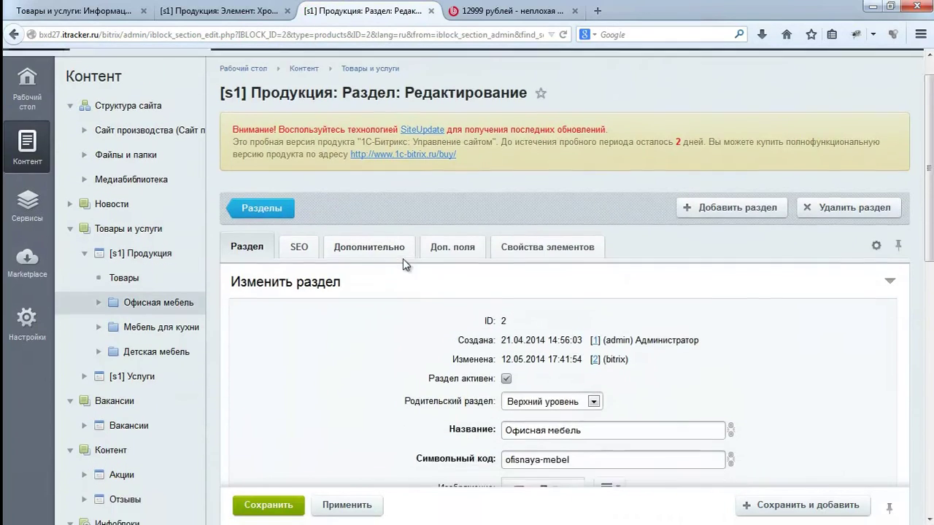
{"action": "left_click", "coordinate": [306, 208]}
- Override the elements' META TITLE template for the Офисная мебель section with "{=this.Name} - {=parent.Name}" and save the section
{"action": "scroll", "coordinate": [306, 209], "scroll_direction": "down", "scroll_amount": 3}
{"action": "scroll", "coordinate": [305, 212], "scroll_direction": "down", "scroll_amount": 3}
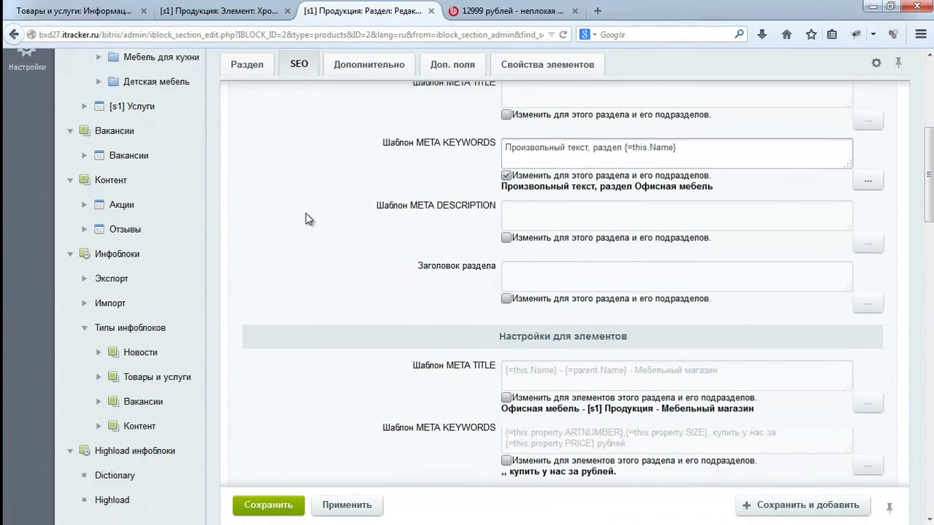
{"action": "scroll", "coordinate": [308, 223], "scroll_direction": "down", "scroll_amount": 3}
{"action": "left_click", "coordinate": [781, 221]}
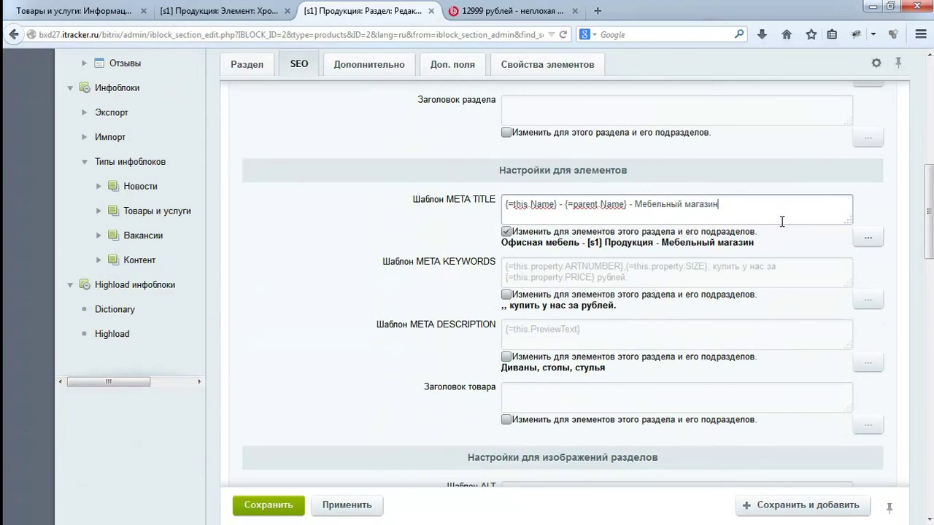
{"action": "key", "text": "ctrl+shift+Left"}
{"action": "key", "text": "ctrl+shift+Left"}
{"action": "key", "text": "ctrl+shift+Left"}
{"action": "key", "text": "ctrl+shift+Left"}
{"action": "key", "text": "BackSpace"}
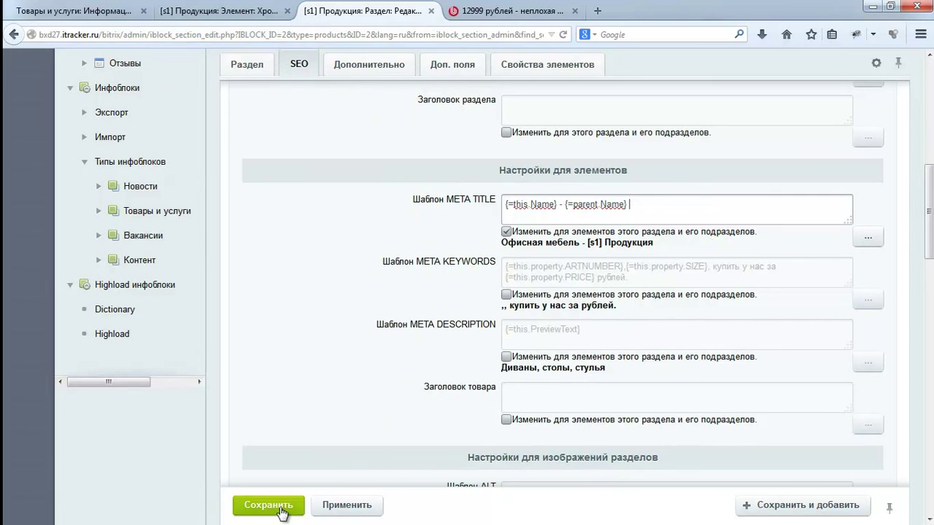
{"action": "left_click", "coordinate": [274, 506]}
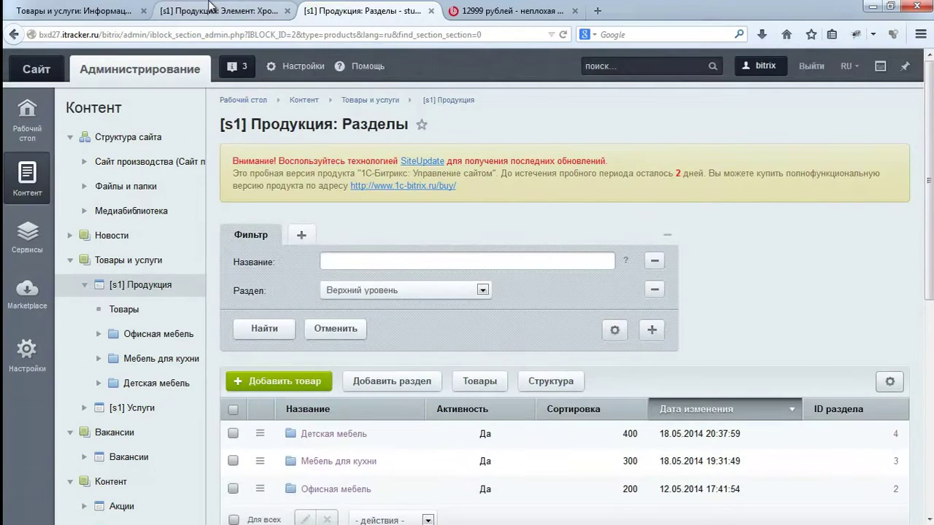
- Reload the product Хром in the admin area and check the META TITLE template inherited in its SEO settings
{"action": "left_click", "coordinate": [218, 10]}
{"action": "key", "text": "F5"}
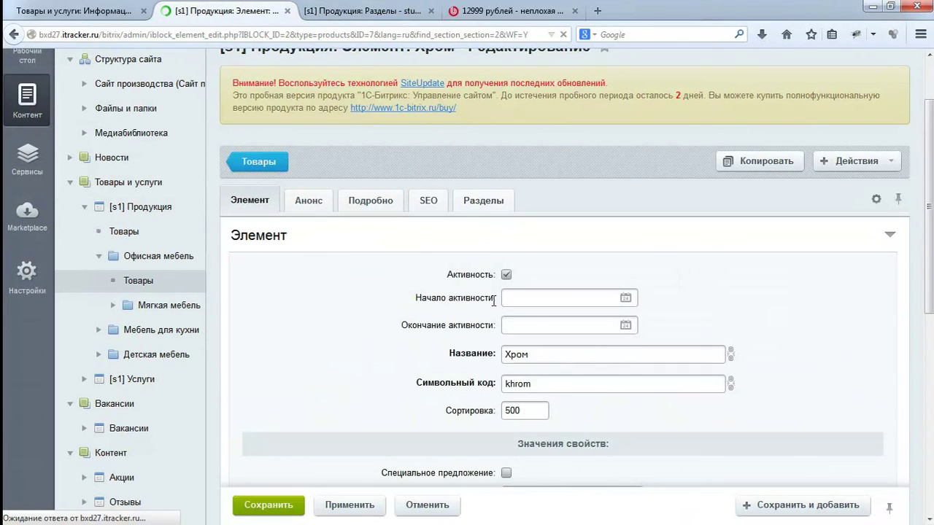
{"action": "left_click", "coordinate": [430, 200]}
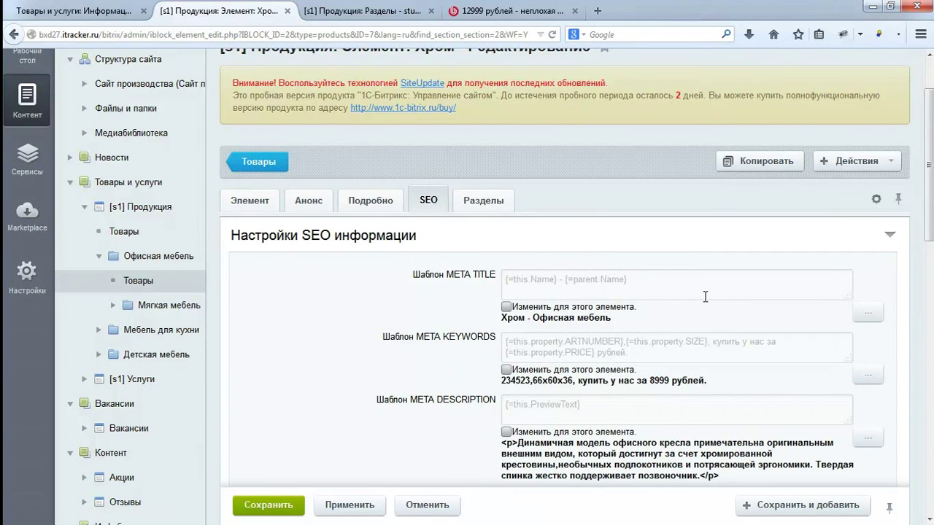
{"action": "scroll", "coordinate": [704, 296], "scroll_direction": "down", "scroll_amount": 1}
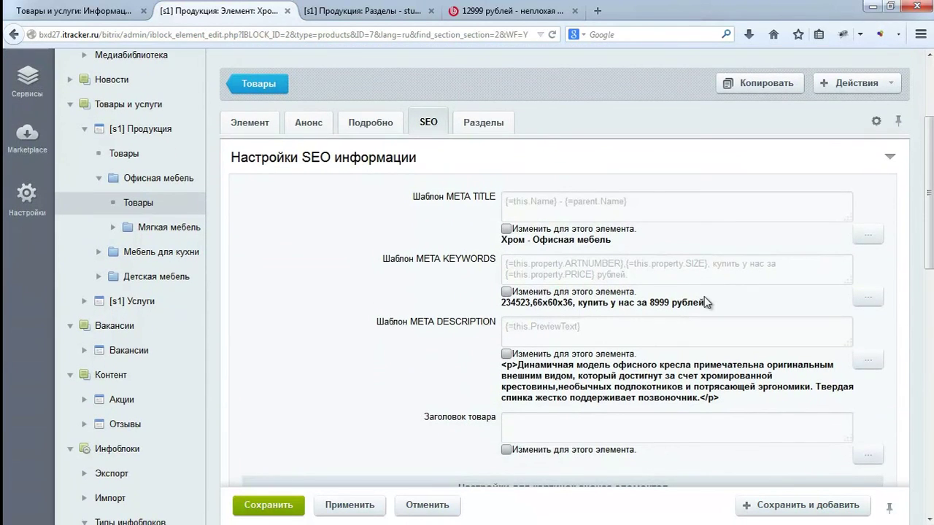